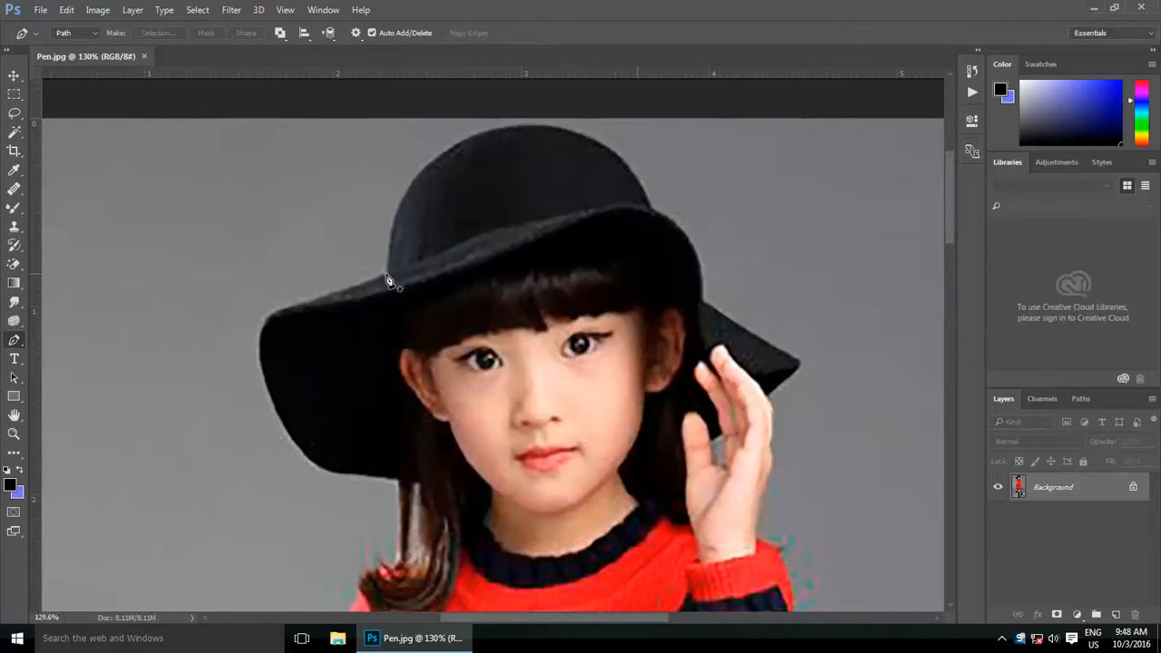
Start a Pen tool path where the hat's crown meets the left brim and trace over the crown to the right brim.
left_click(388, 280)
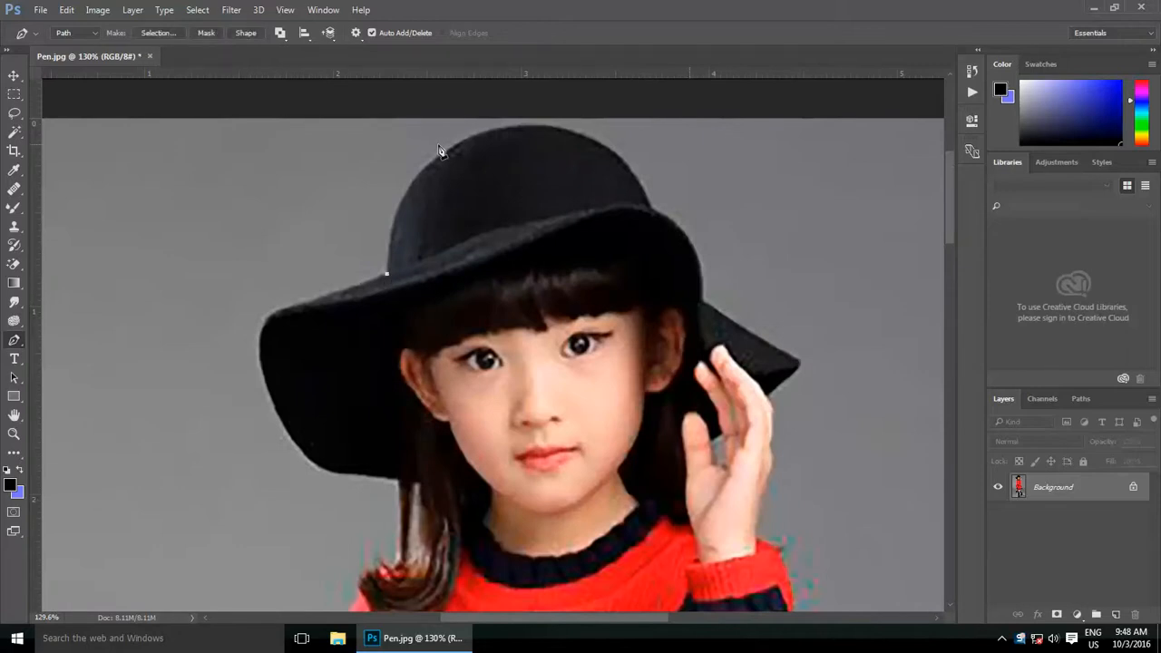
scroll(435, 172, "up", 2)
left_click_drag(427, 190, 341, 244)
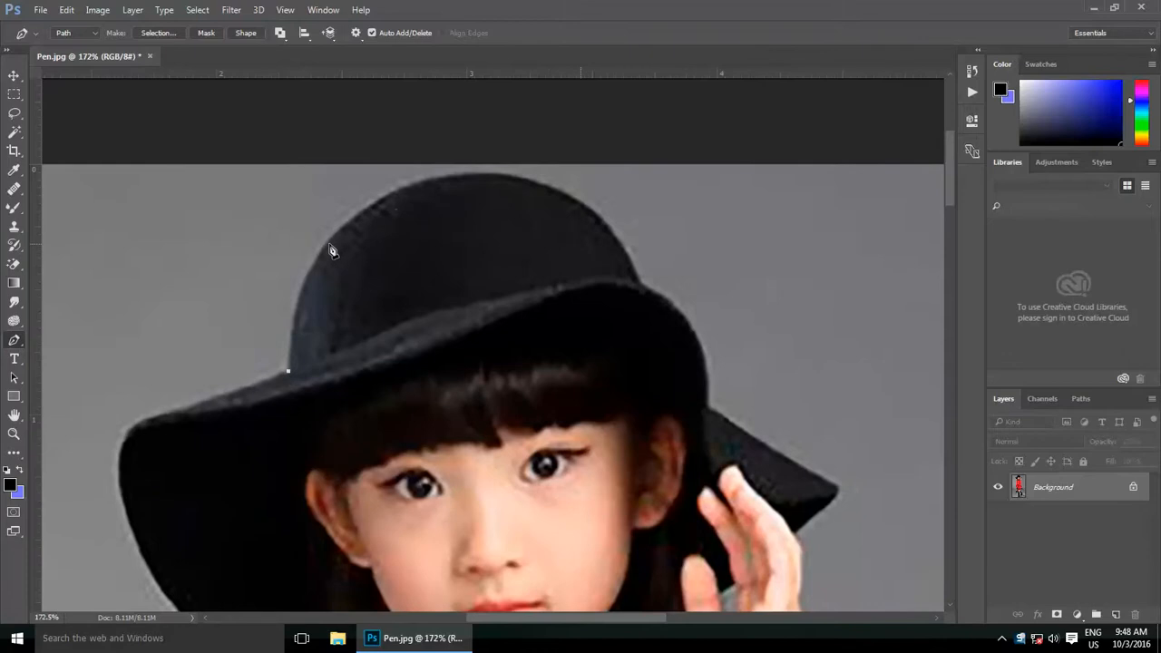
left_click(402, 192)
left_click_drag(404, 196, 524, 154)
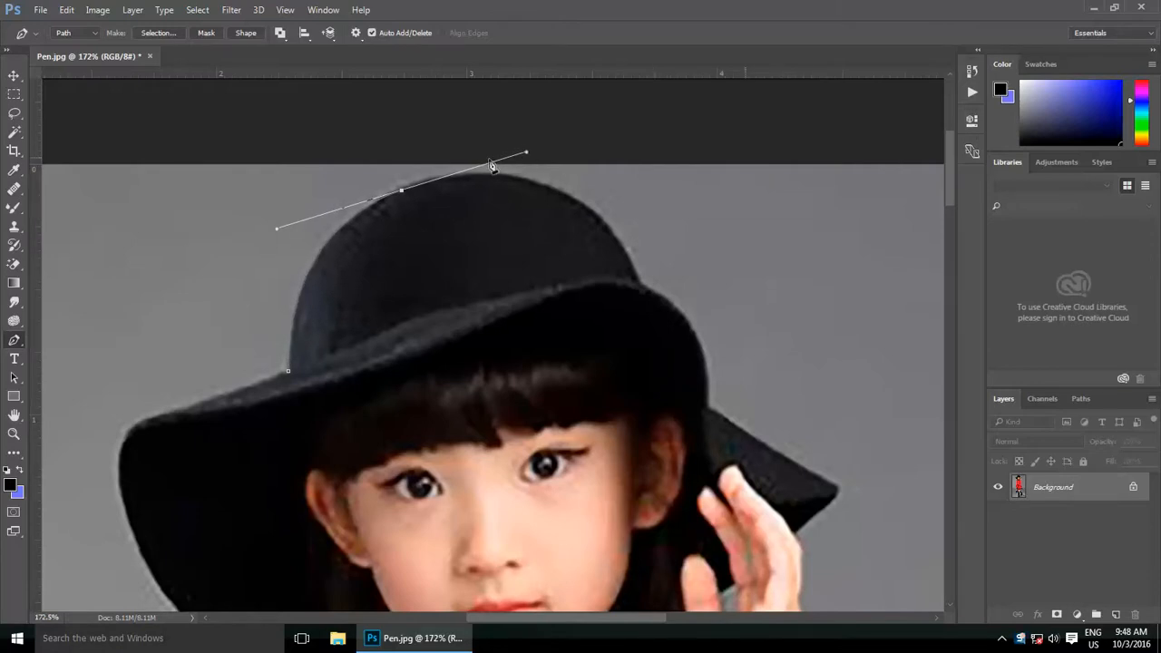
left_click(402, 192, "alt")
left_click_drag(613, 232, 696, 333)
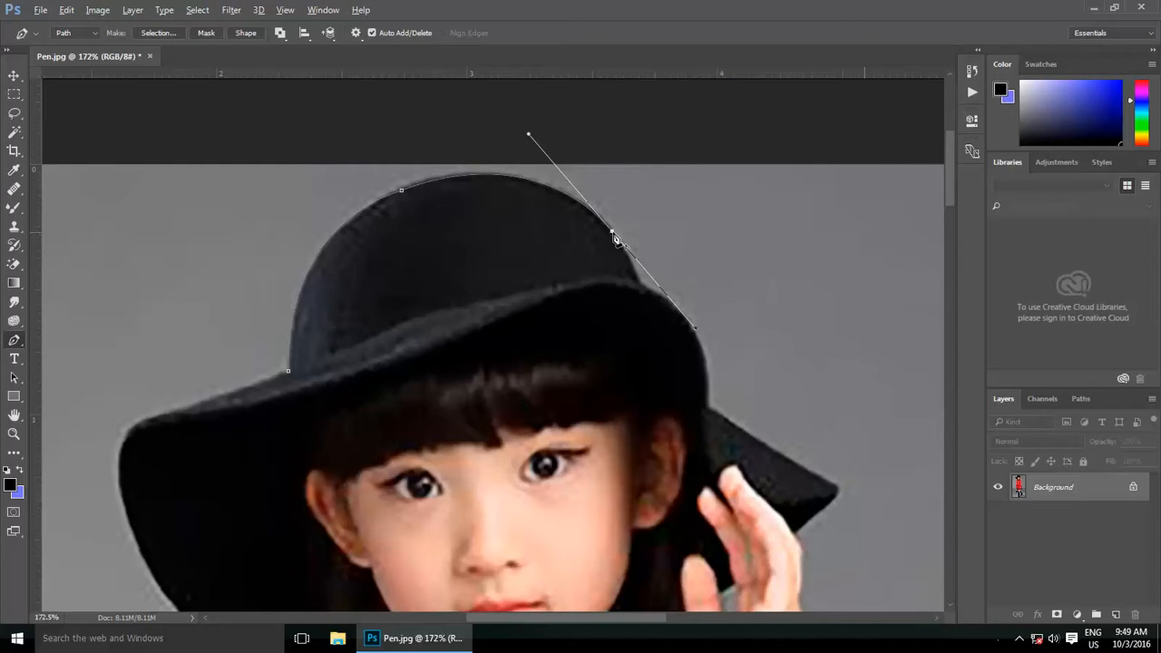
left_click_drag(641, 284, 375, 213)
left_click(642, 284, "alt")
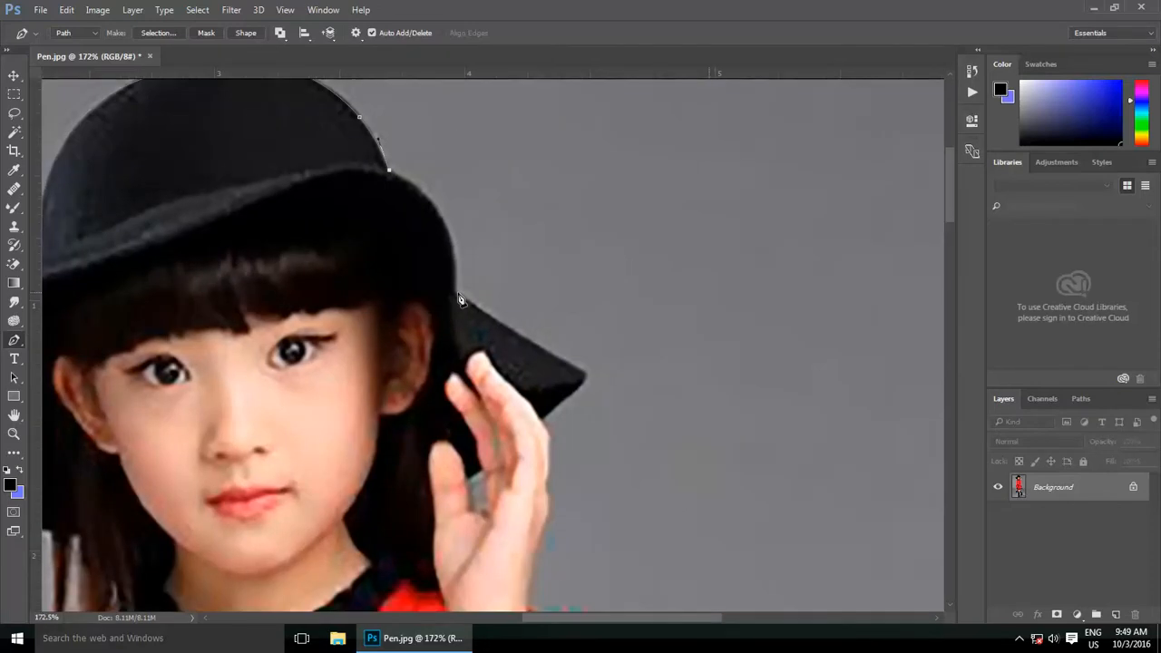
Continue the path around the right brim, out to the tip of its pointed flap and back to the raised fingers.
left_click_drag(458, 293, 457, 404)
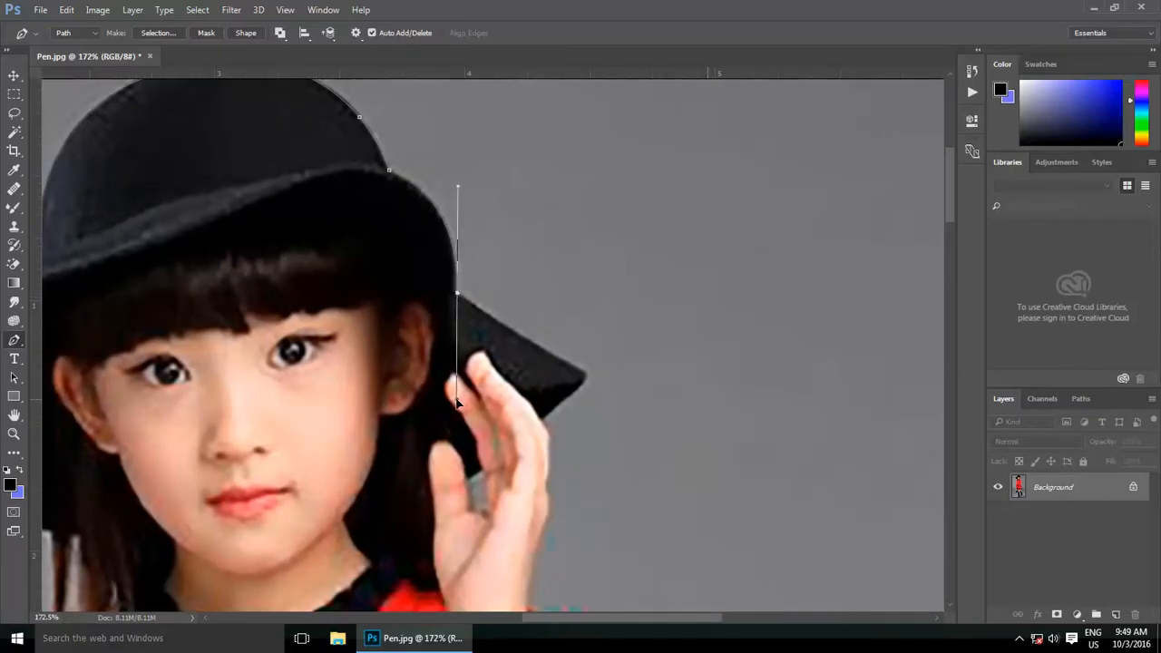
left_click(458, 295)
scroll(571, 399, "up", 5)
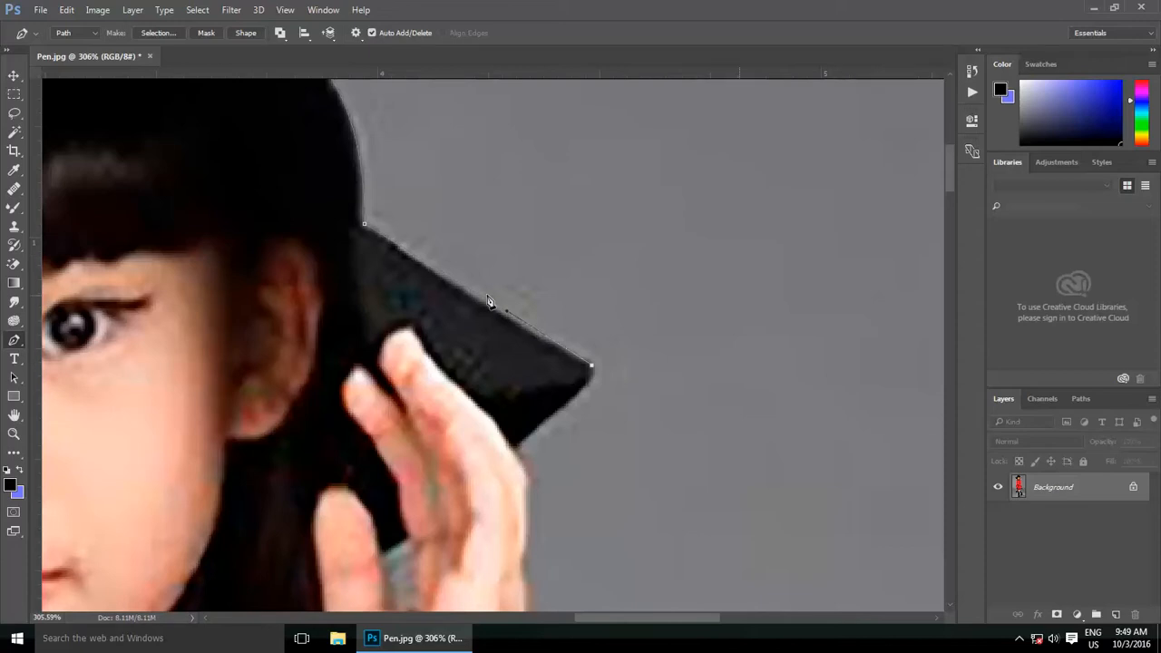
scroll(487, 303, "up", 3)
scroll(463, 288, "down", 3)
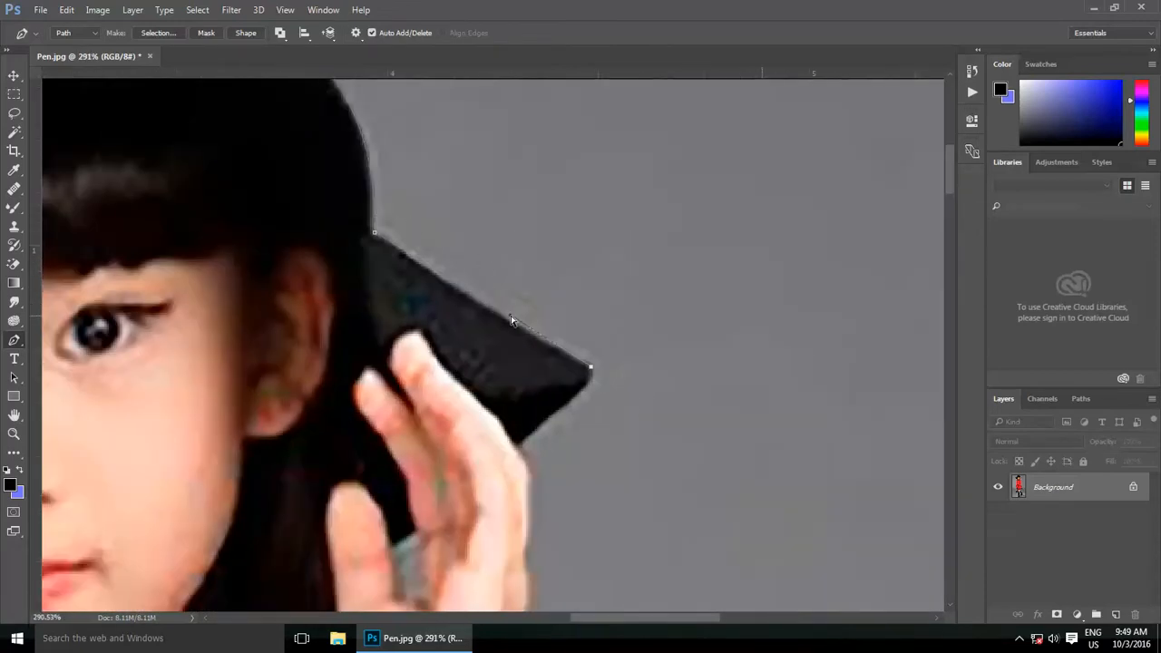
mouse_move(511, 319)
left_mouse_down()
mouse_move(565, 221)
mouse_move(552, 344)
mouse_move(511, 328)
left_mouse_up()
left_click(590, 367)
left_click_drag(573, 400, 513, 293)
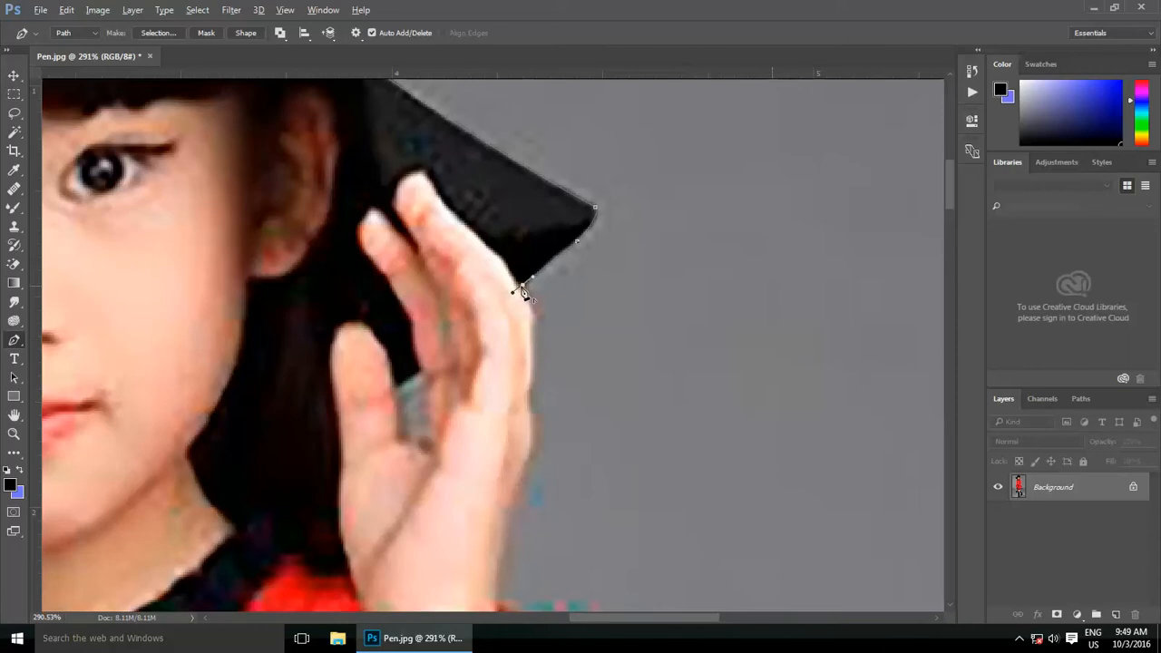
Trace the outer edge of the raised hand and wrist down to the sweater cuff.
left_click_drag(534, 341, 530, 367)
left_click_drag(531, 435, 511, 306)
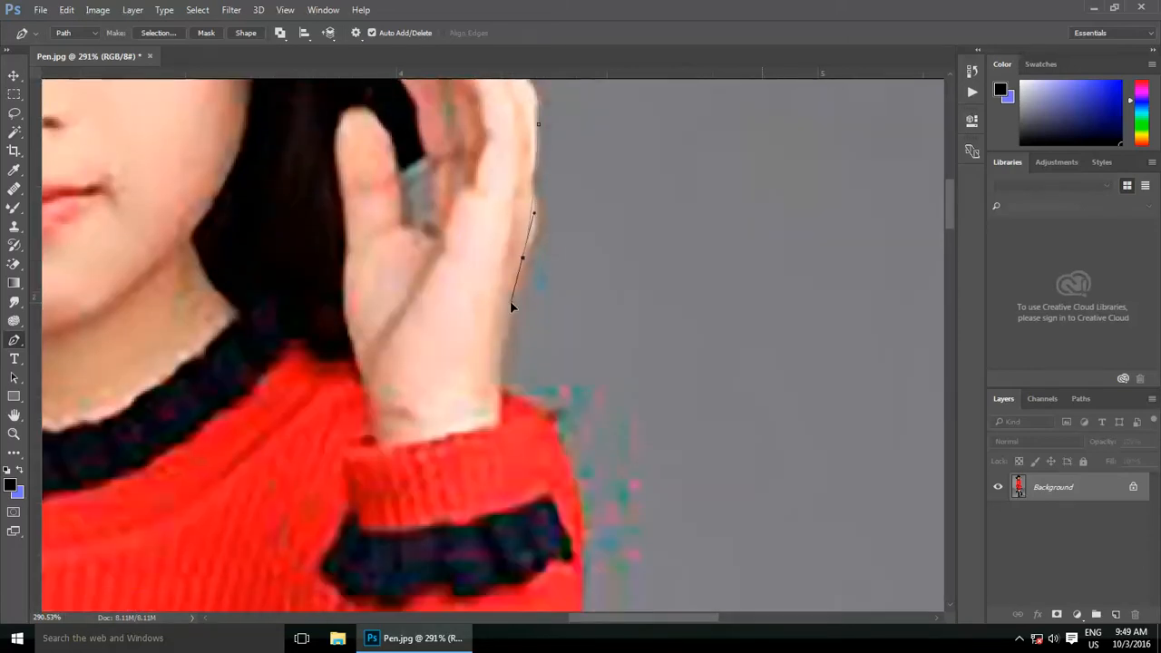
left_click(523, 258, "alt")
left_click(504, 330)
left_click(496, 387)
Trace the cuff and outer edge of the red sleeve down and around the elbow.
scroll(501, 395, "down", 4)
left_click_drag(512, 367, 481, 219)
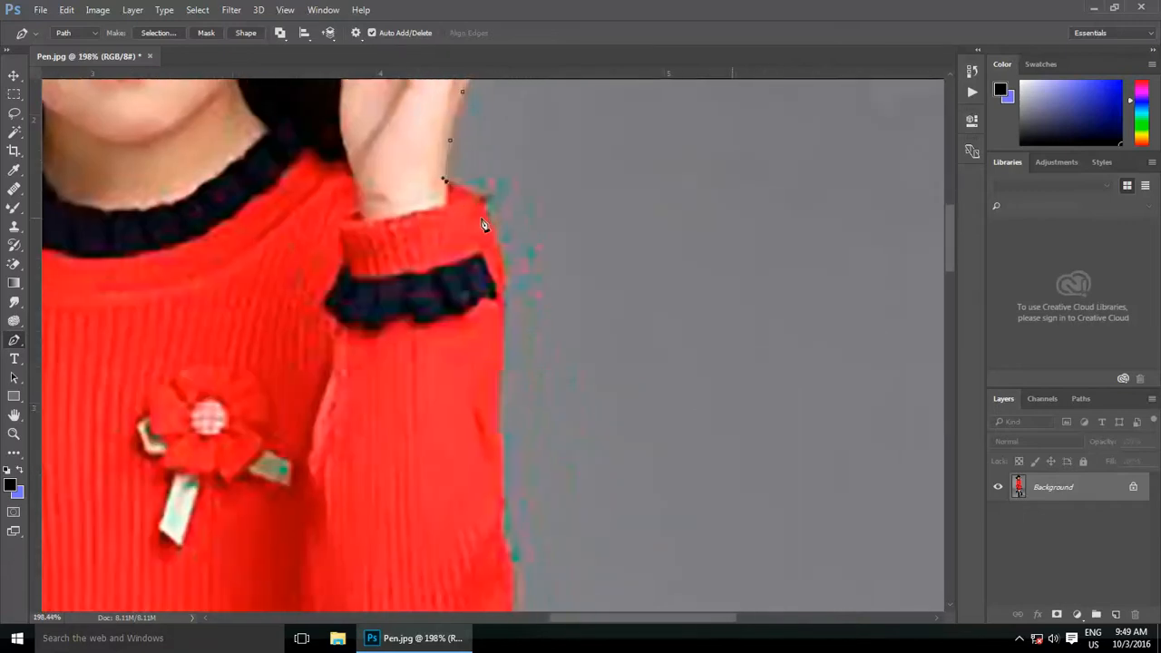
left_click(485, 212)
left_click_drag(501, 319, 496, 392)
left_click(501, 330, "alt")
left_click_drag(514, 469, 504, 305)
left_click_drag(505, 423, 505, 424)
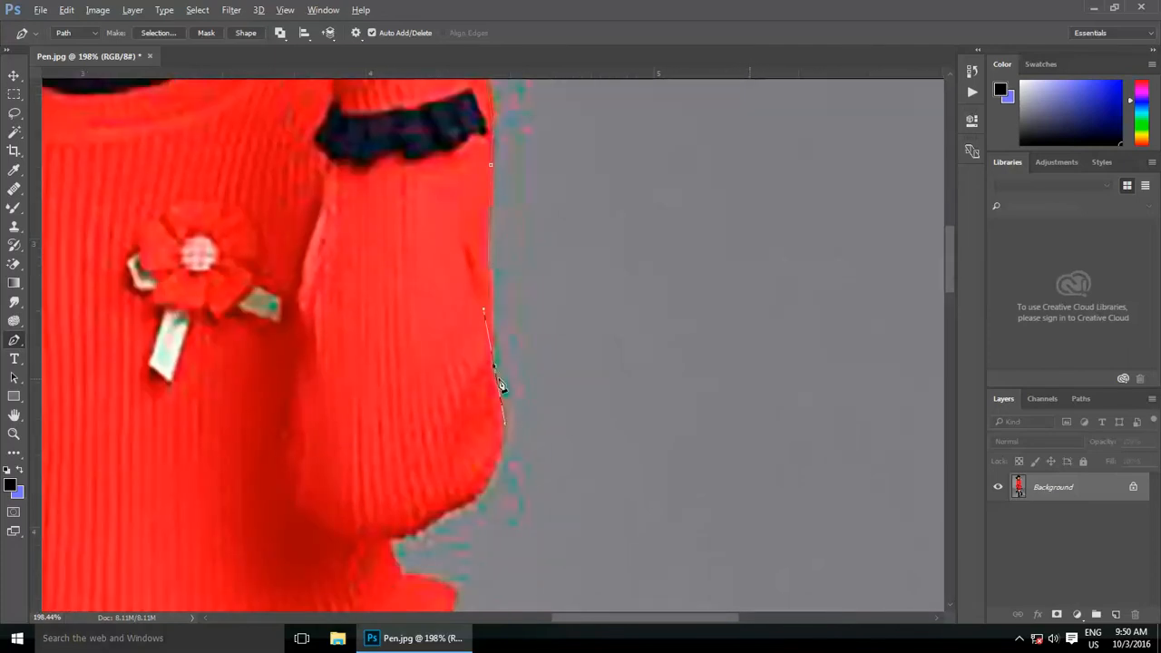
left_click(495, 368, "alt")
left_click_drag(459, 487, 447, 304)
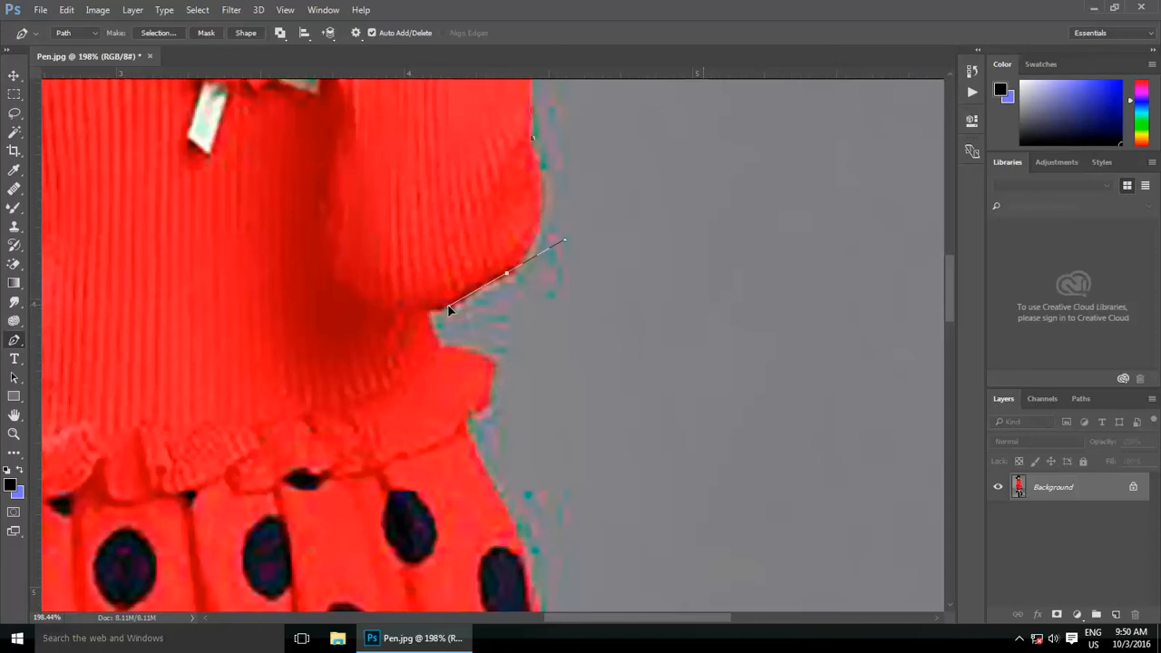
left_click(505, 274, "alt")
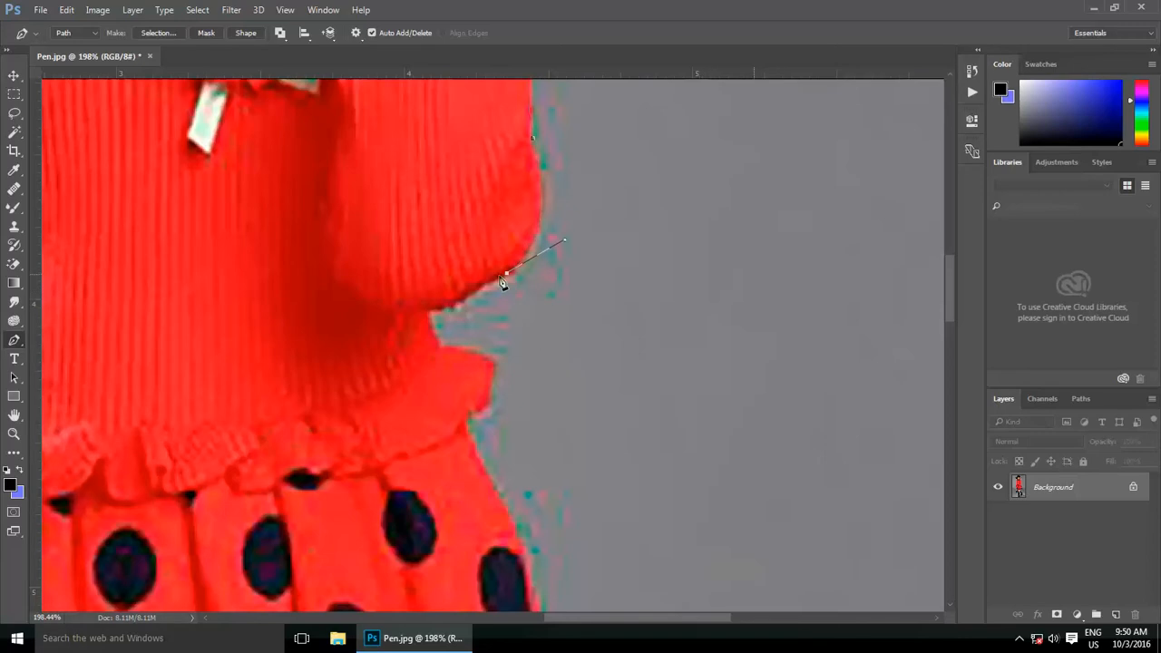
Continue the path with corner points under the elbow, into the waist and around the sweater's ruffled hem.
left_click_drag(422, 311, 397, 313)
left_click(432, 313, "alt")
left_click(443, 347, "alt")
left_click_drag(517, 368, 537, 194)
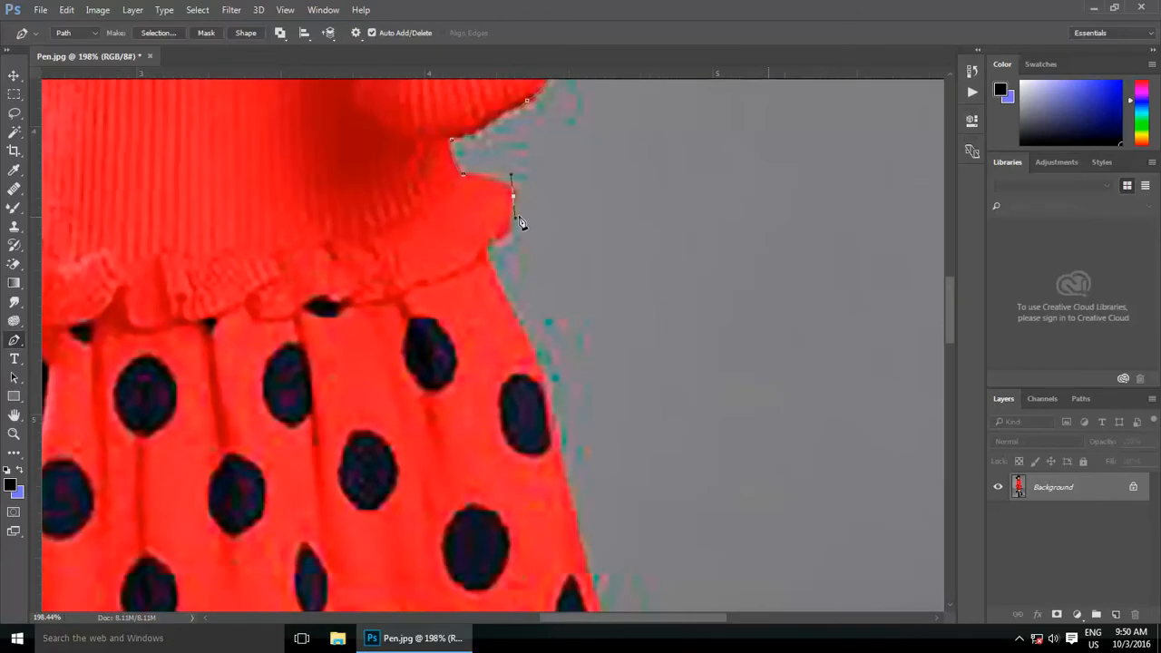
left_click(513, 195, "alt")
left_click(489, 242, "alt")
Trace the right side of the polka-dot skirt down to the corner of its hem.
scroll(458, 181, "down", 3)
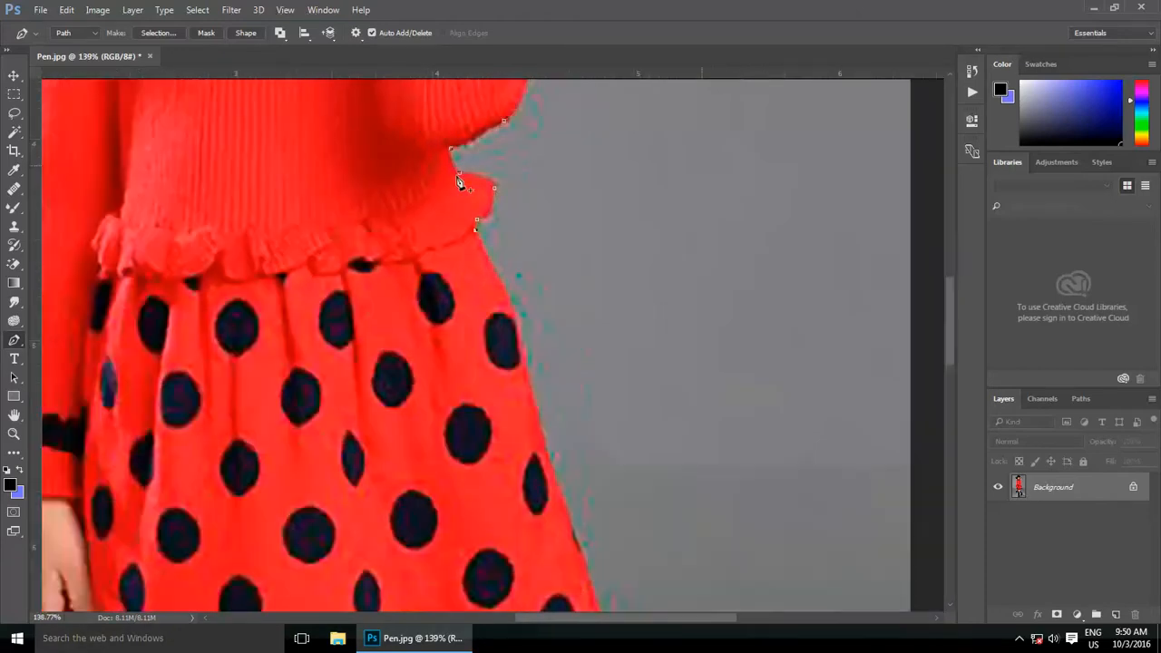
left_click_drag(523, 392, 456, 212)
left_click_drag(483, 288, 485, 293)
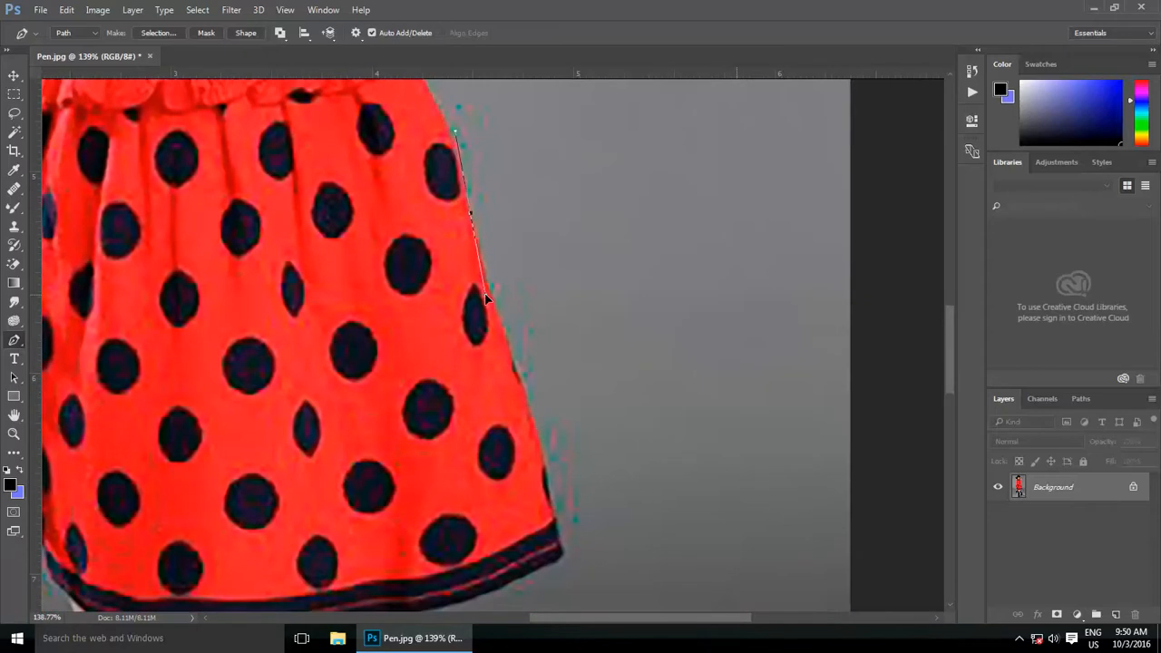
left_click(471, 215, "alt")
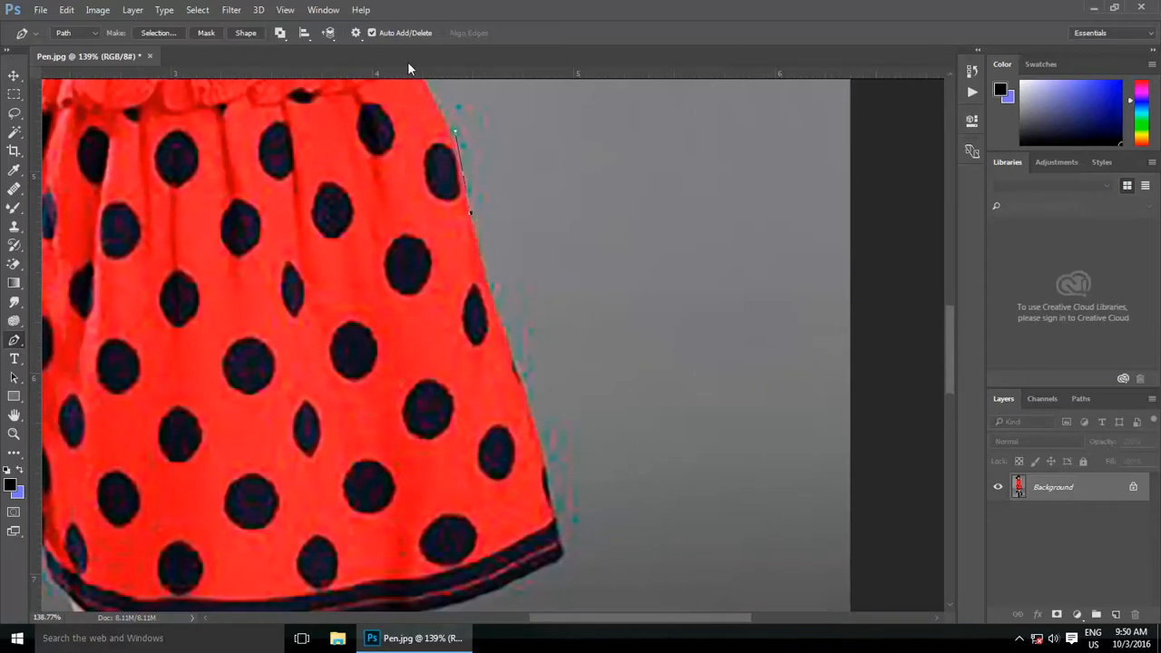
left_click(520, 374, "alt")
left_click_drag(564, 559, 539, 407)
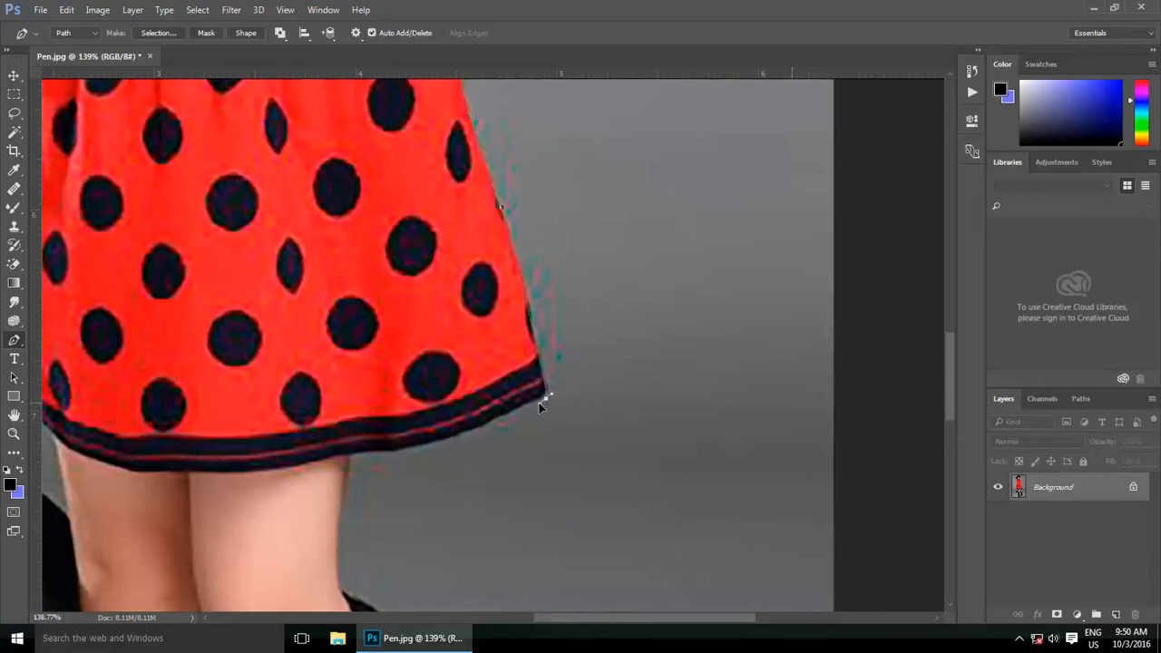
left_click(545, 399, "alt")
Trace the skirt's bottom hem from its right corner to the back of the bent leg.
left_click_drag(424, 412, 483, 253)
scroll(498, 267, "up", 2, "alt")
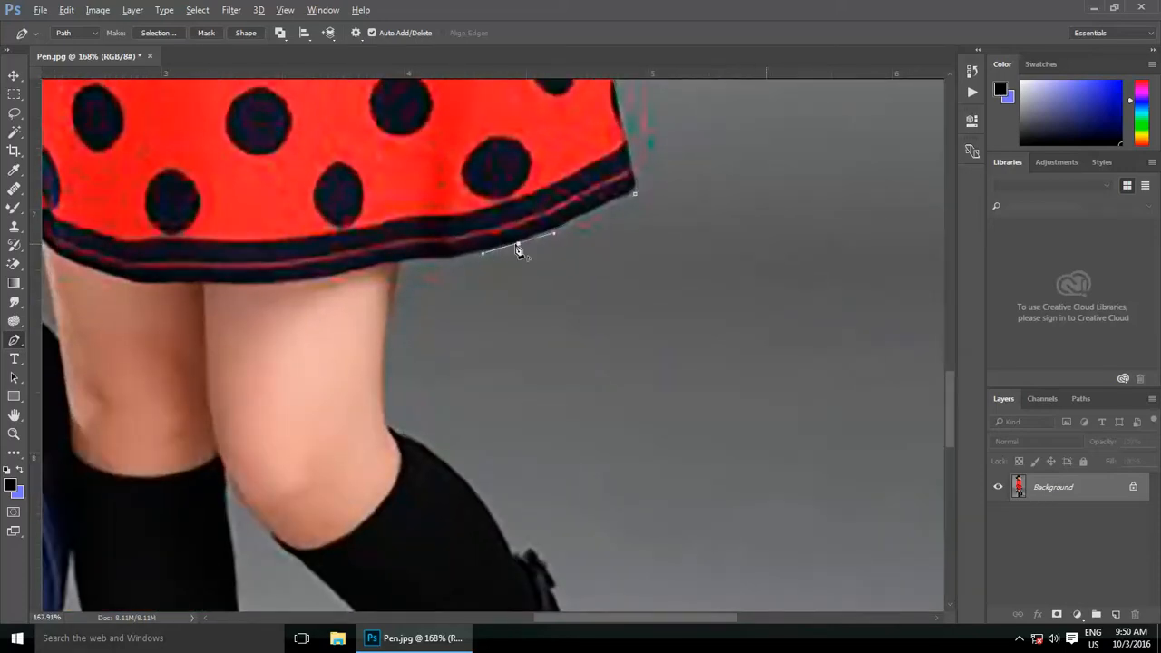
left_click(518, 243, "alt")
left_click_drag(398, 262, 373, 262)
left_click(398, 262, "alt")
Trace the back of the bent leg and its black sock down to the boot's pull tab.
left_click_drag(372, 362, 388, 249)
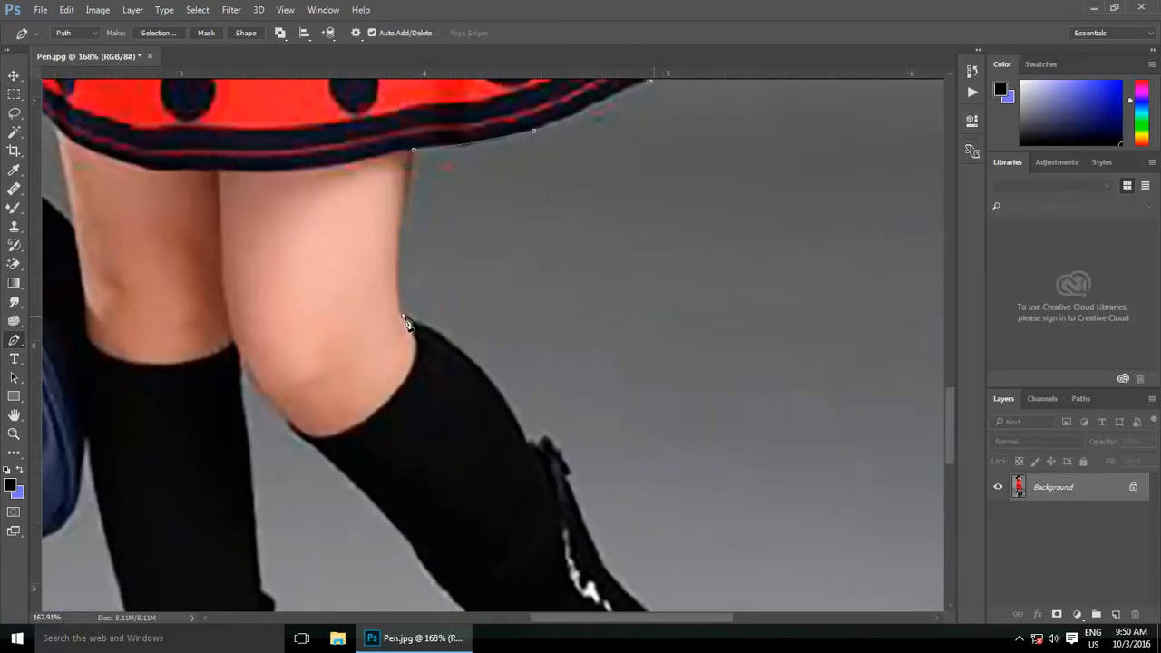
left_click_drag(404, 317, 421, 382)
scroll(482, 381, "up", 3)
left_click_drag(486, 367, 455, 308)
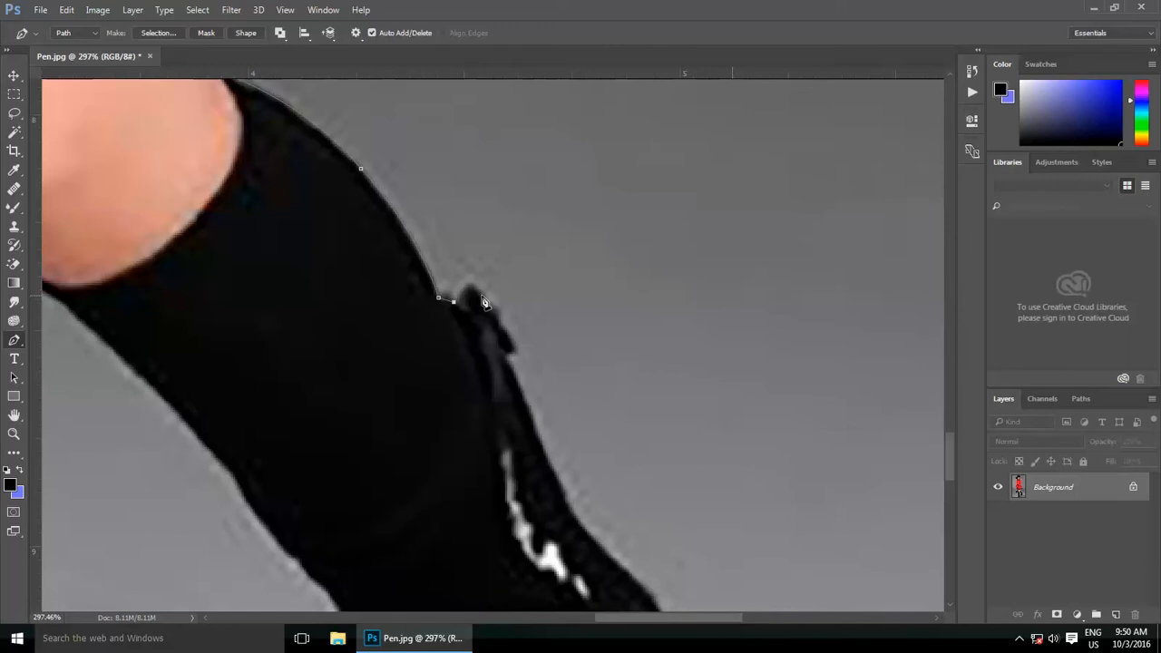
Outline the small pull tab at the back of the raised boot with closely spaced anchor points.
left_click(481, 295)
left_click(495, 314)
left_click(511, 355)
left_click_drag(513, 357, 501, 361)
left_click(513, 356, "alt")
left_click(506, 359)
Trace the back edge of the raised boot from the pull tab down to the heel.
left_click_drag(530, 405, 376, 189)
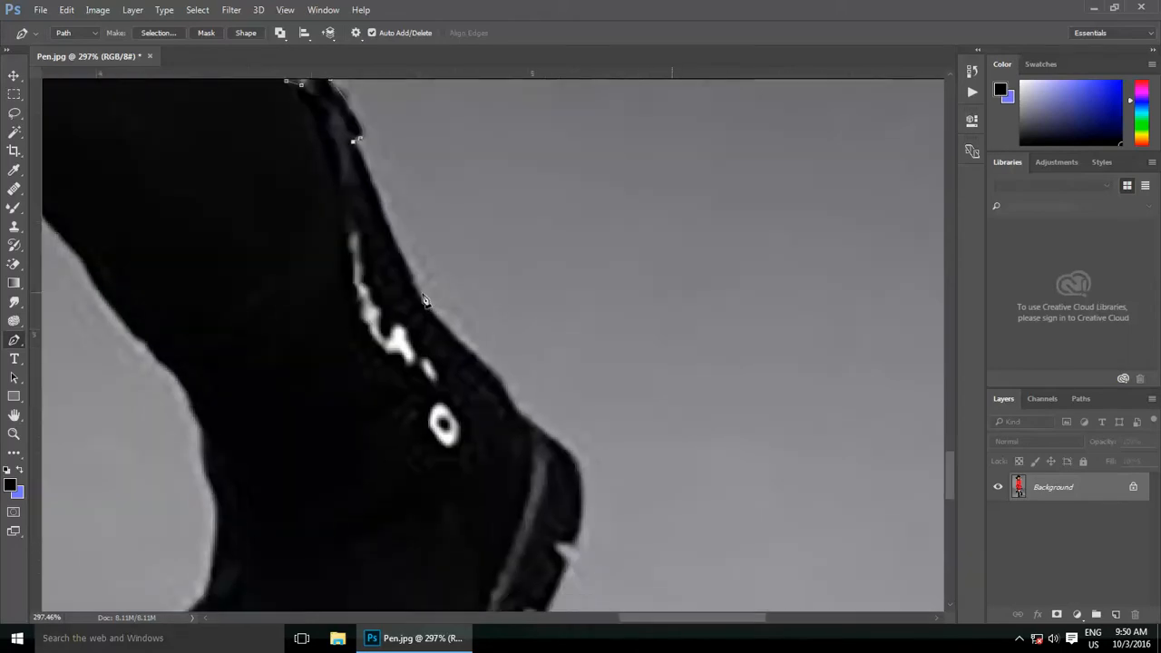
left_click_drag(430, 304, 455, 342)
left_click(431, 307, "alt")
left_click(489, 368, "alt")
left_click_drag(520, 414, 529, 426)
left_click_drag(565, 404, 413, 84)
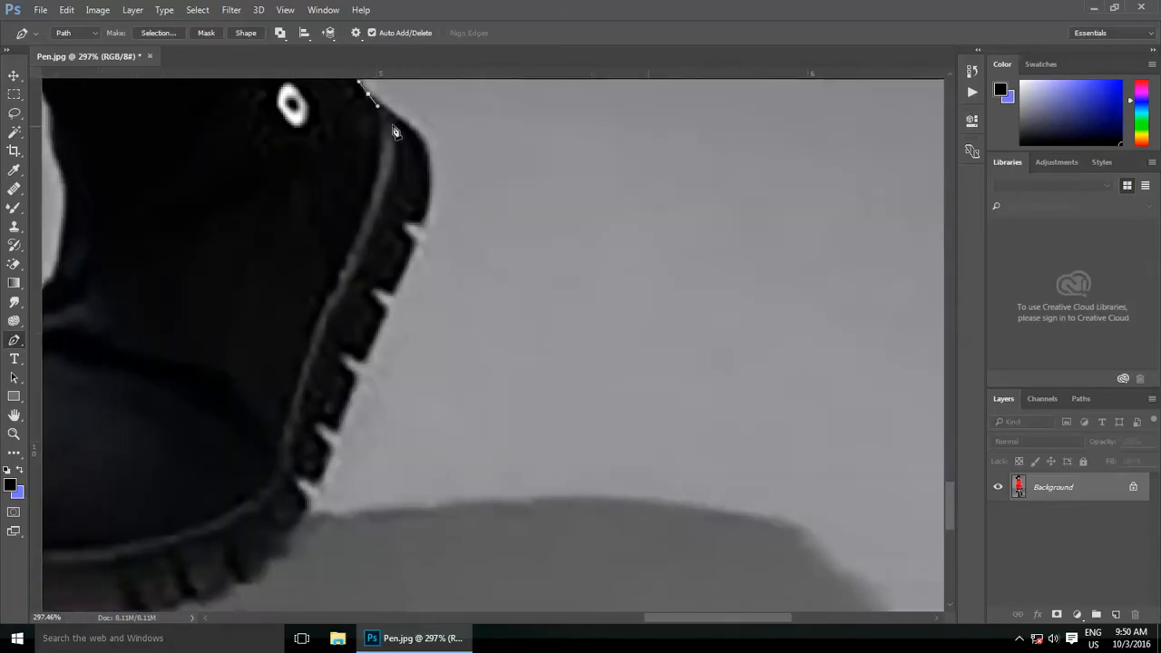
left_click(367, 92, "alt")
Trace around the raised boot's heel and follow each notch of the sole tread.
left_click_drag(430, 157, 431, 185)
left_click(432, 159, "alt")
left_click_drag(420, 223, 412, 250)
left_click(421, 224, "alt")
left_click_drag(405, 316, 561, 190)
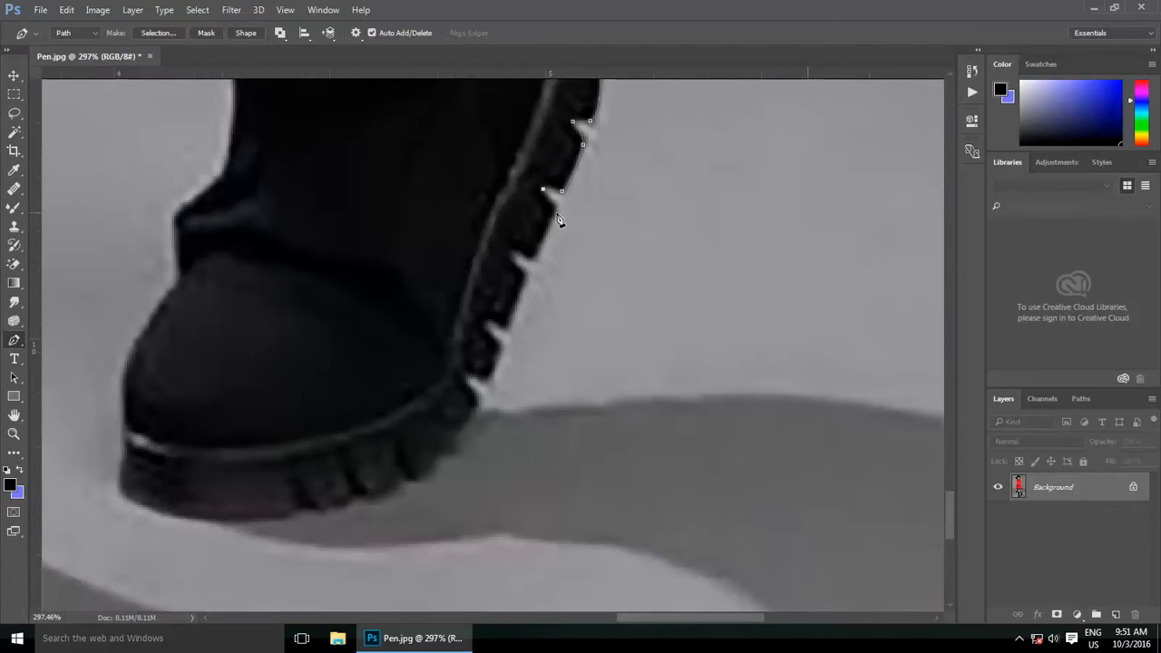
left_click_drag(532, 255, 525, 289)
left_click_drag(489, 324, 601, 348)
left_click(487, 377)
left_click(468, 377)
Trace the remaining tread and the underside of the raised boot's sole to the toe.
scroll(468, 371, "down", 2)
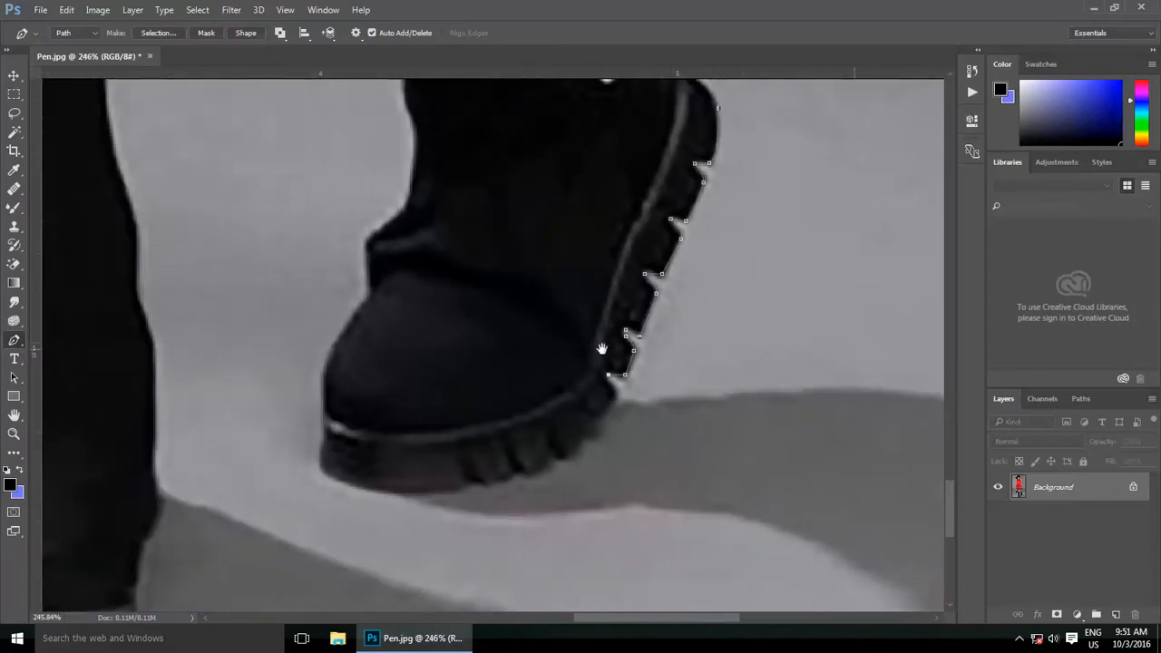
left_click(614, 400)
left_click(597, 424)
left_click(593, 442)
left_click(575, 455)
left_click(549, 462)
left_click(511, 481)
left_click(476, 483)
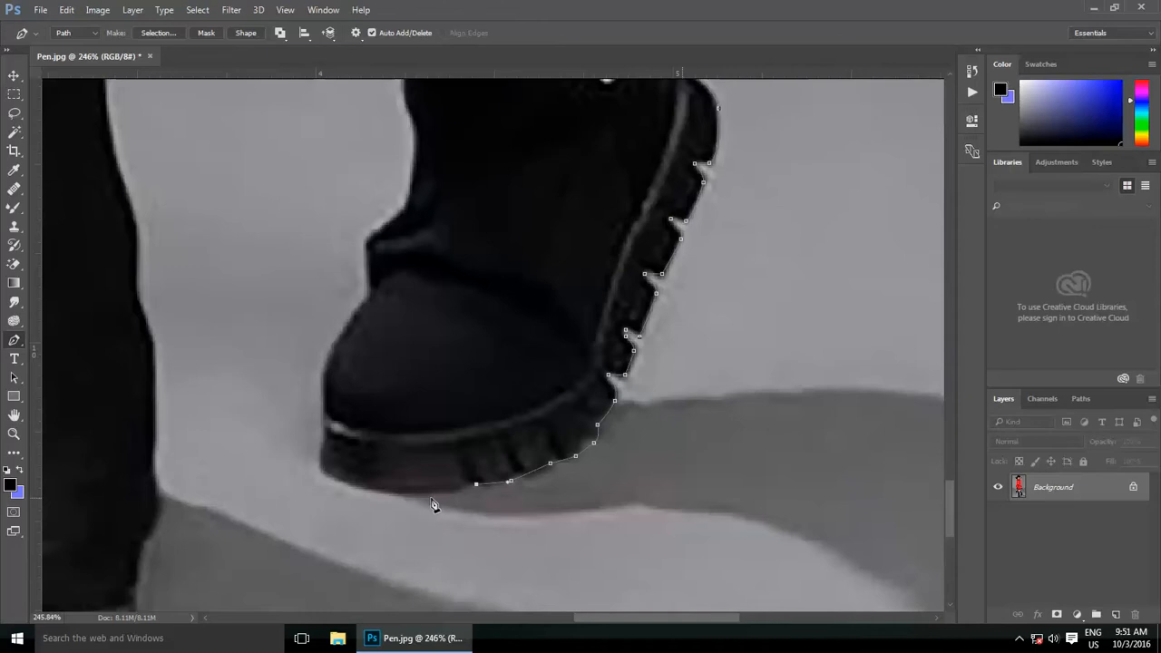
left_click_drag(424, 496, 389, 498)
left_click_drag(313, 467, 549, 524)
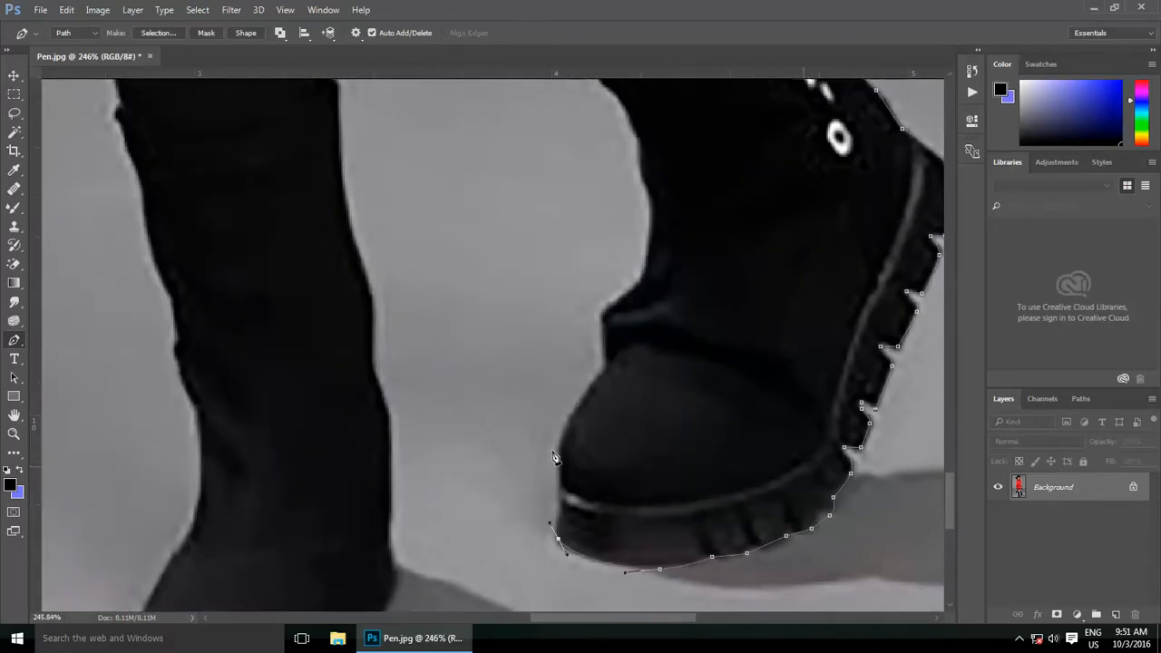
Trace up the raised boot's toe cap and around the crease at the front of the ankle.
left_click(568, 419)
left_click(606, 367)
left_click_drag(611, 306, 621, 300)
left_click(642, 284)
left_click_drag(646, 207, 583, 490)
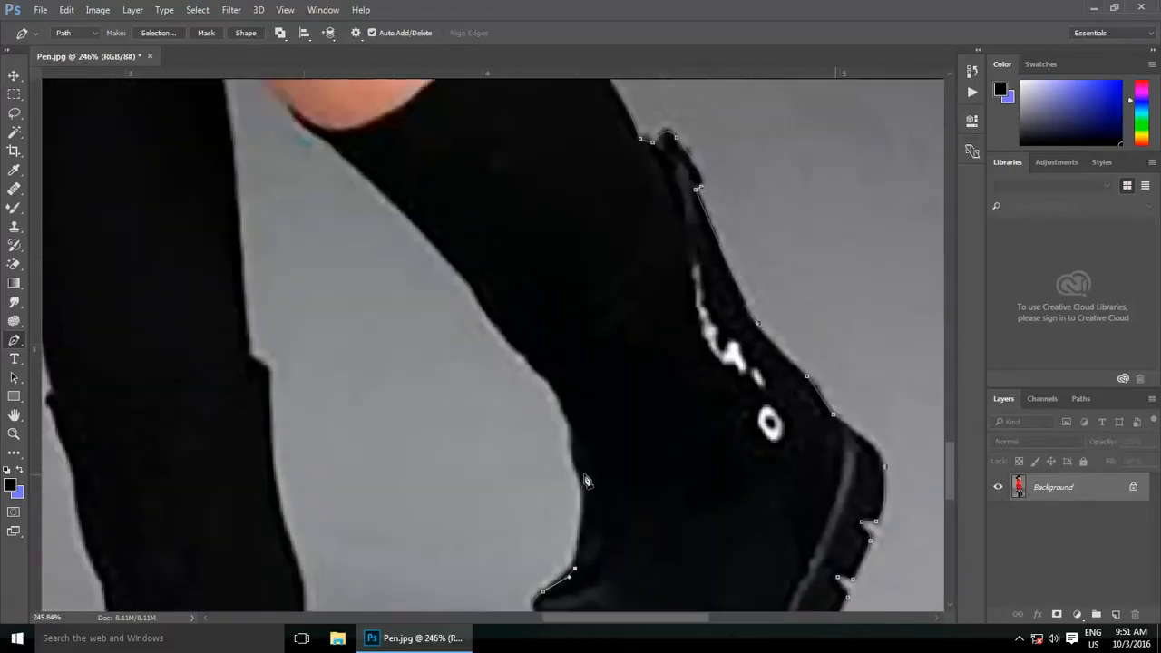
Trace up the front edge of the raised boot and sock to the underside of the bent knee.
left_click(579, 482)
left_click(558, 399)
left_click(539, 370)
left_click(505, 339)
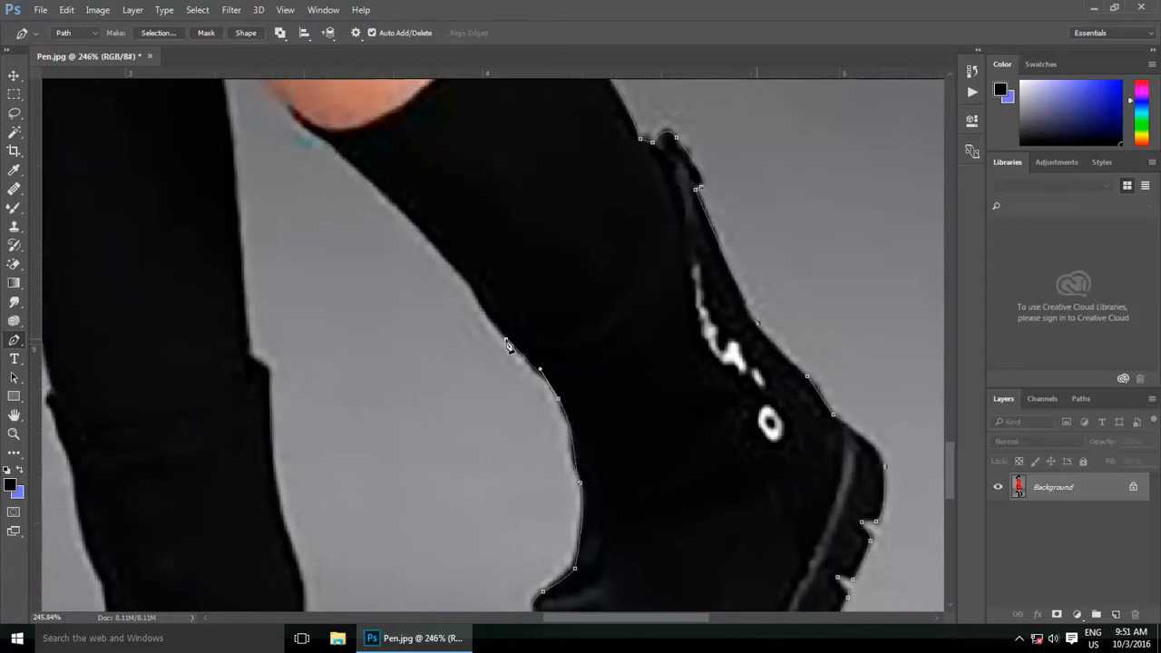
left_click(447, 263)
left_click_drag(226, 153, 337, 347)
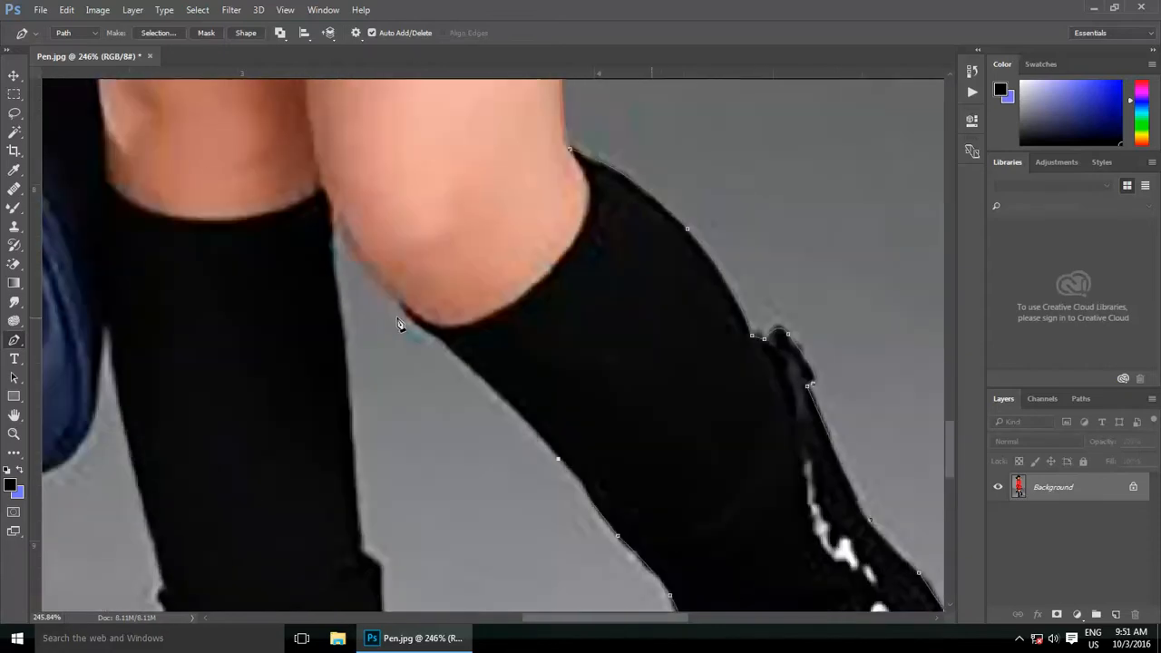
left_click(402, 306)
left_click_drag(459, 355, 484, 374)
Carry the path across to the standing leg's sock and trace its inner edge down the boot shaft.
left_click(331, 205)
left_click_drag(342, 330, 358, 386)
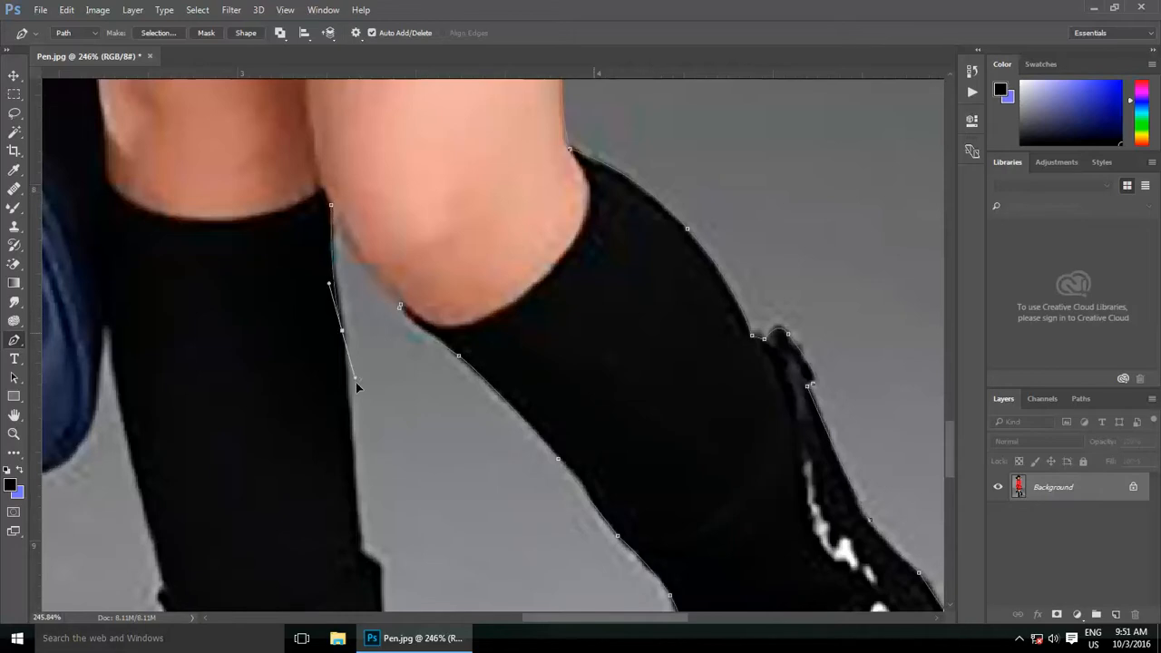
left_click_drag(352, 437, 360, 190)
left_click_drag(370, 307, 390, 378)
left_click(388, 347, "alt")
left_click_drag(411, 489, 399, 322)
left_click(400, 392)
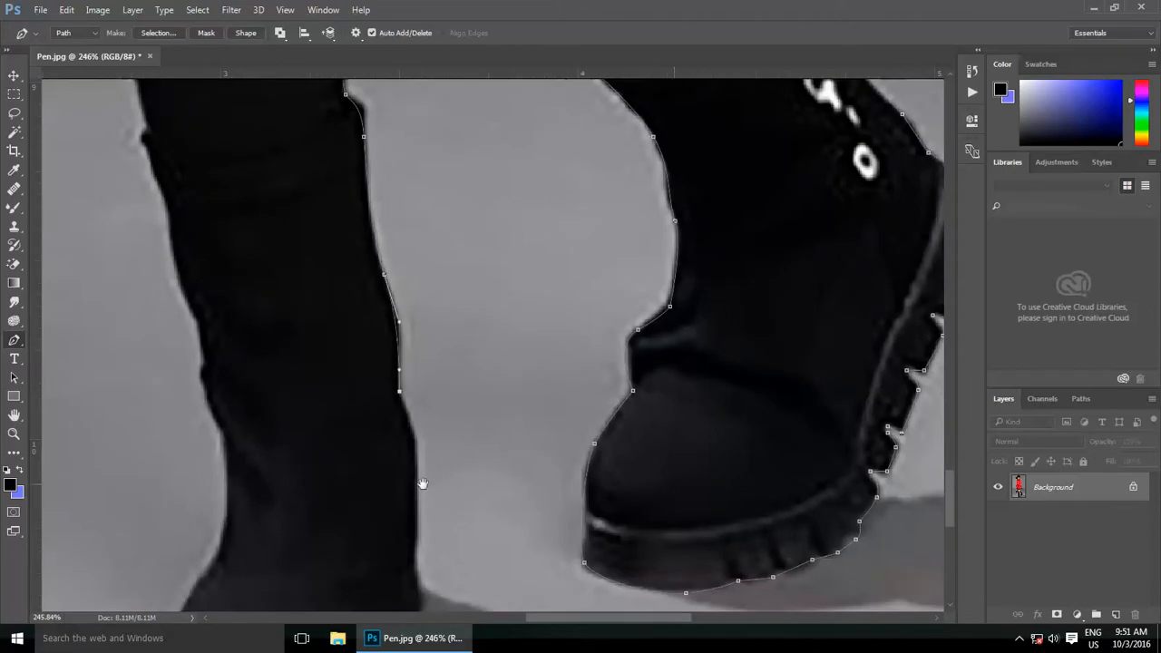
Trace the standing boot's inner ankle and side down to the lower right corner of its sole.
left_click_drag(419, 481, 413, 295)
left_click(416, 230, "alt")
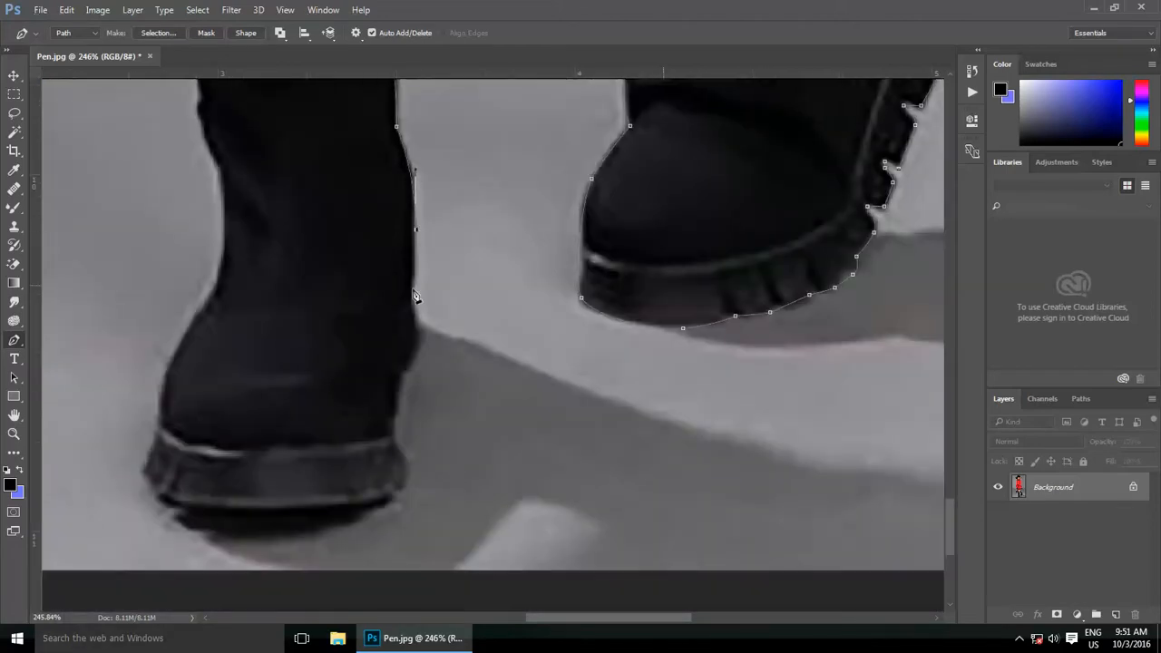
left_click(414, 304)
left_click_drag(415, 365, 409, 373)
left_click(394, 438)
mouse_move(403, 412)
left_mouse_down()
mouse_move(446, 322)
mouse_move(401, 427)
left_mouse_up()
left_click_drag(284, 427, 510, 476)
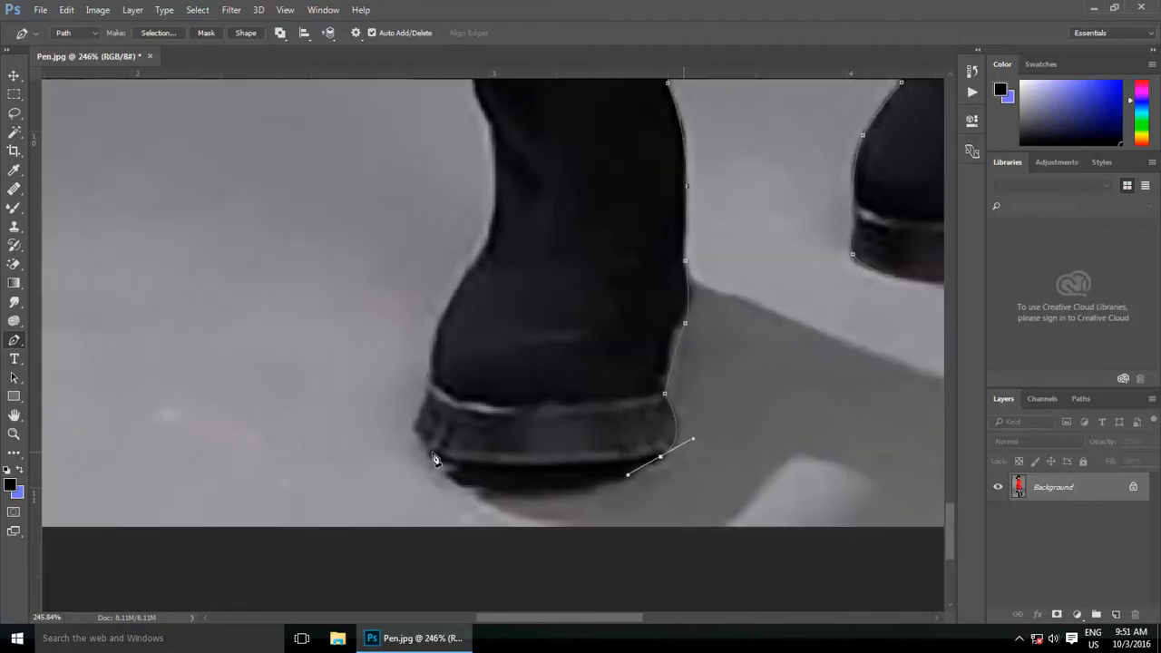
Trace beneath the standing boot's sole and up its outer side past the toe cap to the ankle.
left_click_drag(427, 450, 396, 415)
left_click(425, 446, "alt")
left_click(417, 429)
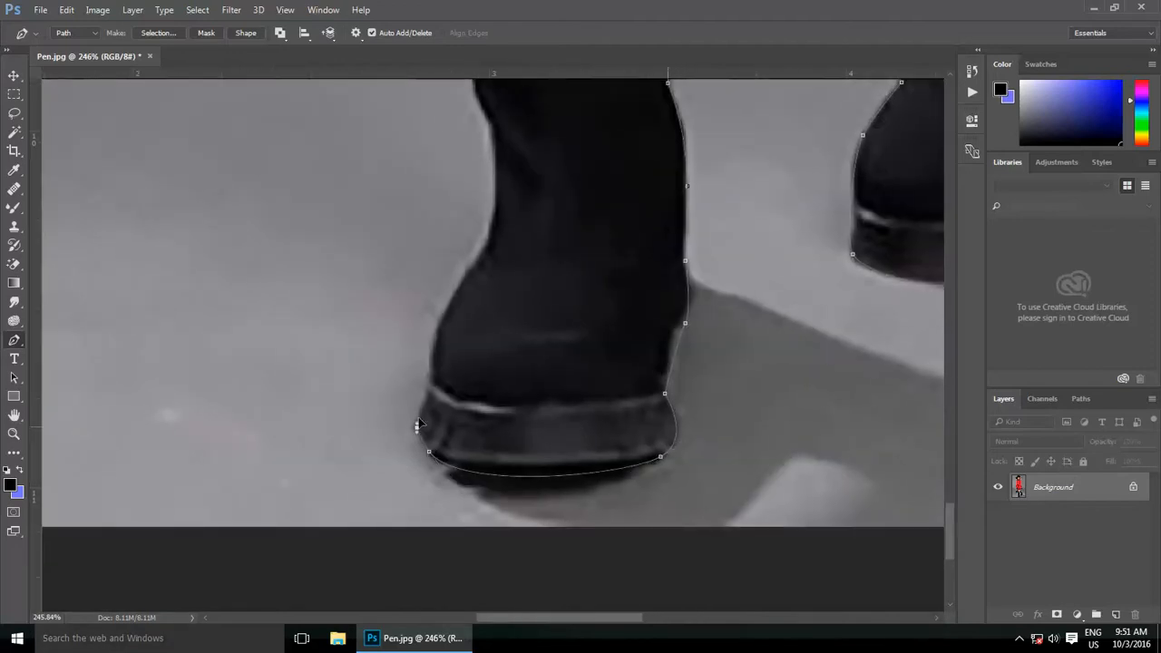
left_click(429, 382)
left_click_drag(450, 313, 404, 483)
left_click(421, 459)
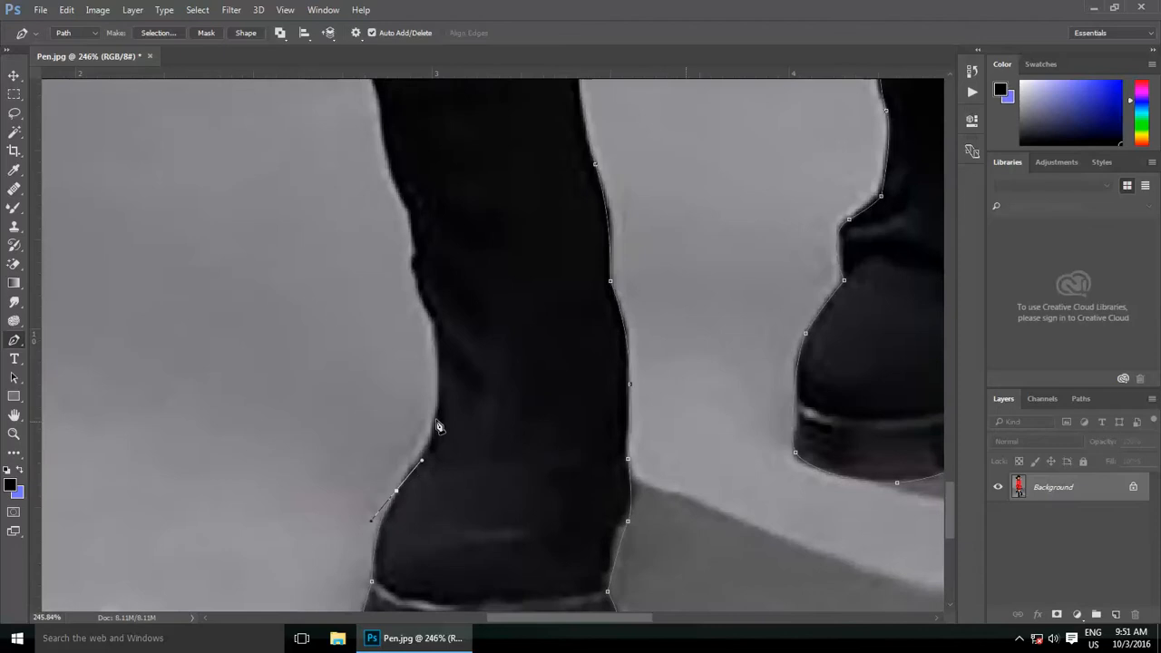
Trace the outer edge of the standing leg's ankle, boot shaft and sock up to the handbag.
left_click(437, 437)
left_click(439, 404)
left_click(441, 370)
left_click_drag(410, 272, 420, 474)
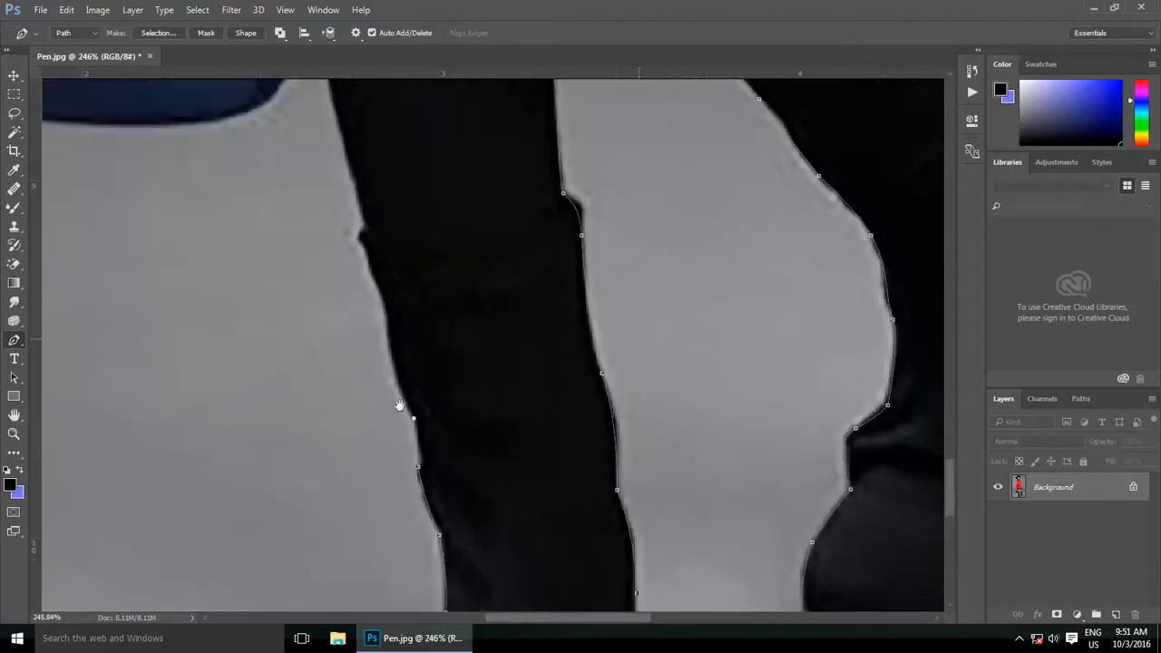
left_click_drag(399, 406, 415, 443)
left_click(415, 463, "alt")
left_click_drag(386, 396, 404, 478)
left_click_drag(356, 222, 373, 351)
left_click(367, 343)
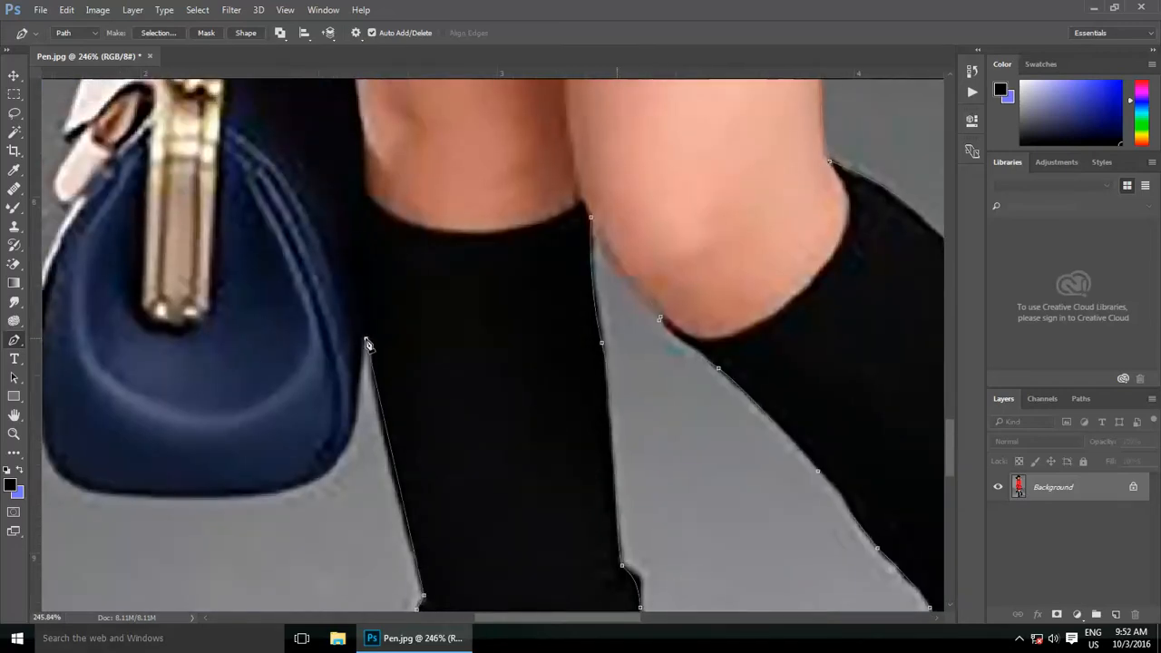
Carry the path around the handbag's lower corner, along its base and up its outer side.
left_click_drag(321, 476, 276, 490)
left_click(318, 479)
left_click(321, 477, "alt")
left_click_drag(204, 489, 512, 492)
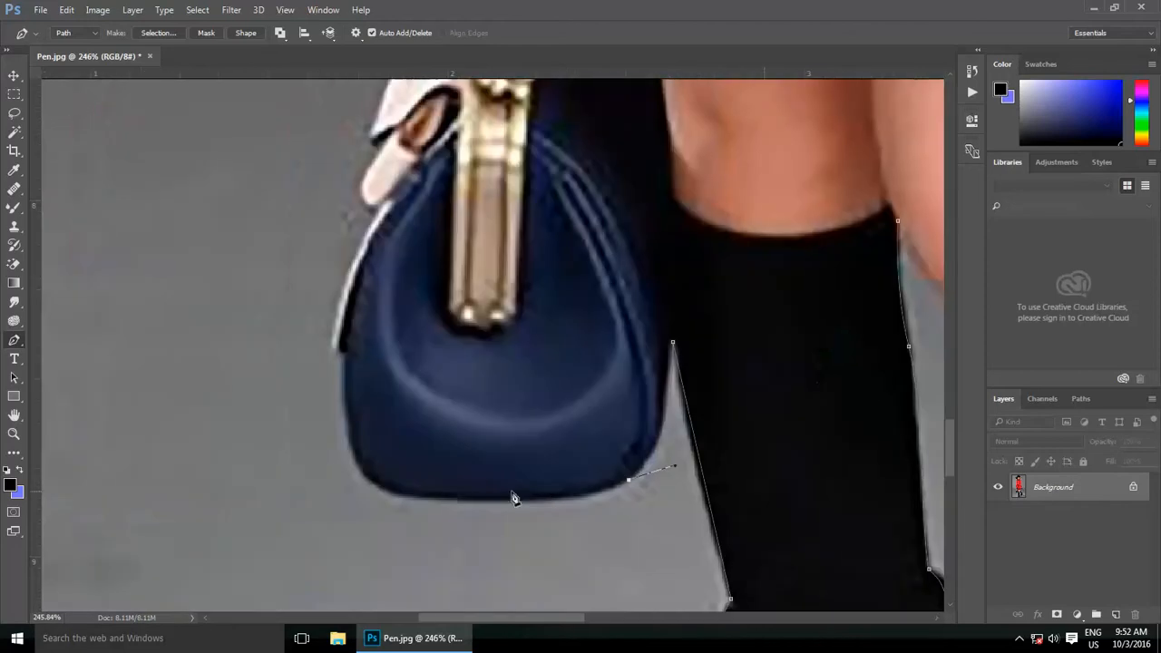
left_click_drag(443, 499, 310, 486)
left_click_drag(346, 360, 369, 209)
left_click(347, 362, "alt")
Trace the bag's pale bow, the outer edge of its handle and the dark red-tipped piece up to the fingertips.
left_click_drag(333, 311, 411, 428)
left_click(400, 418)
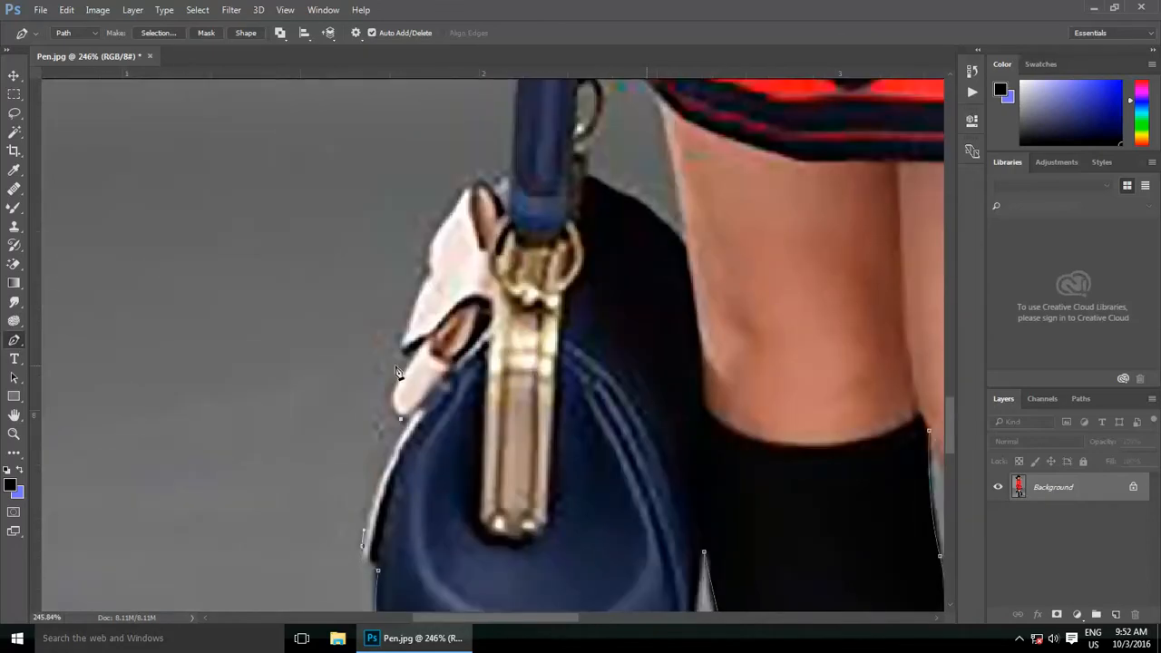
left_click_drag(404, 367, 429, 336)
left_click_drag(470, 194, 480, 366)
left_click_drag(460, 304, 460, 287)
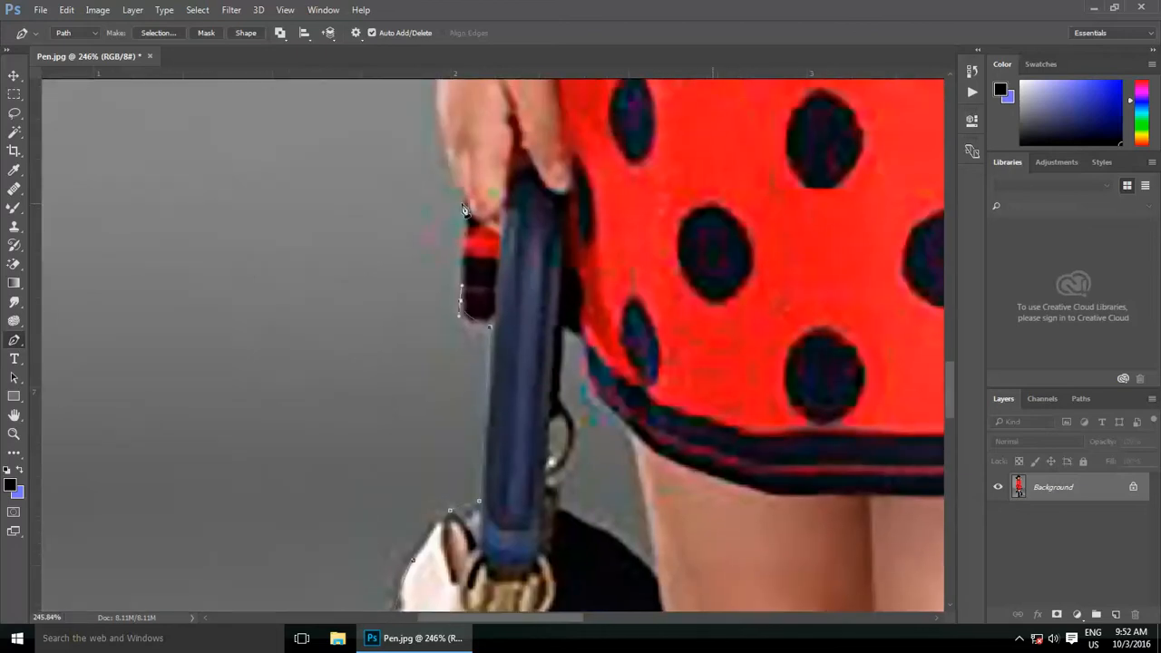
left_click(463, 196)
Trace the outer edge of the lowered hand, the red sleeve cuff and its black ruffle.
left_click_drag(435, 129, 431, 414)
left_click_drag(433, 365, 434, 328)
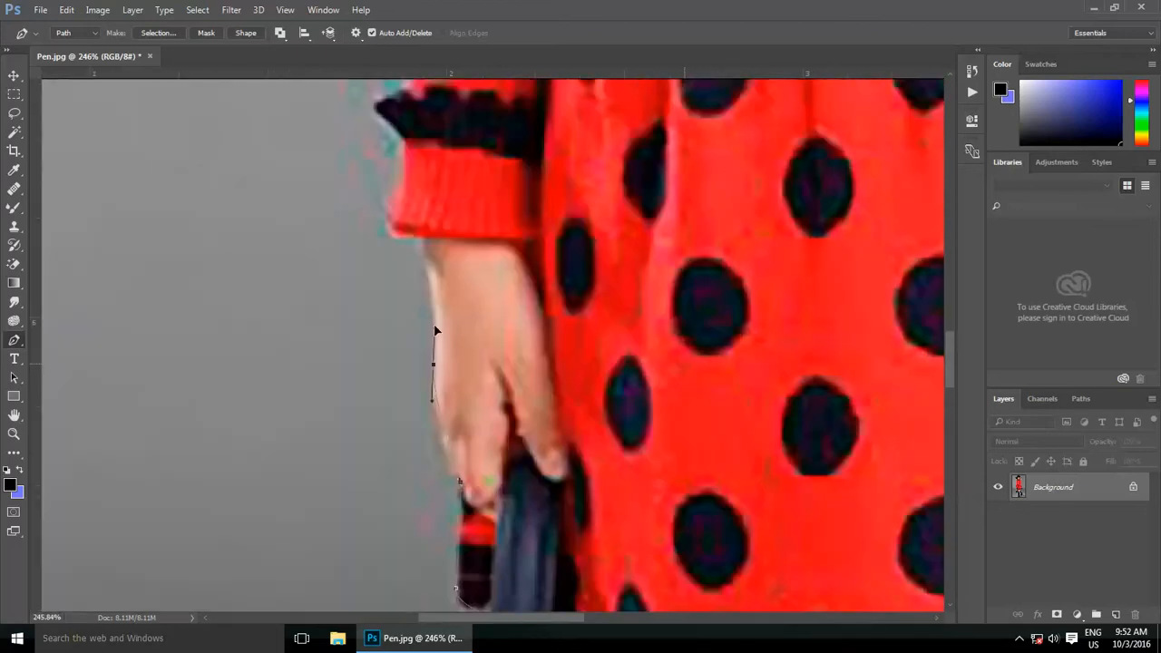
left_click(429, 266)
left_click_drag(406, 167, 438, 401)
left_click(429, 377)
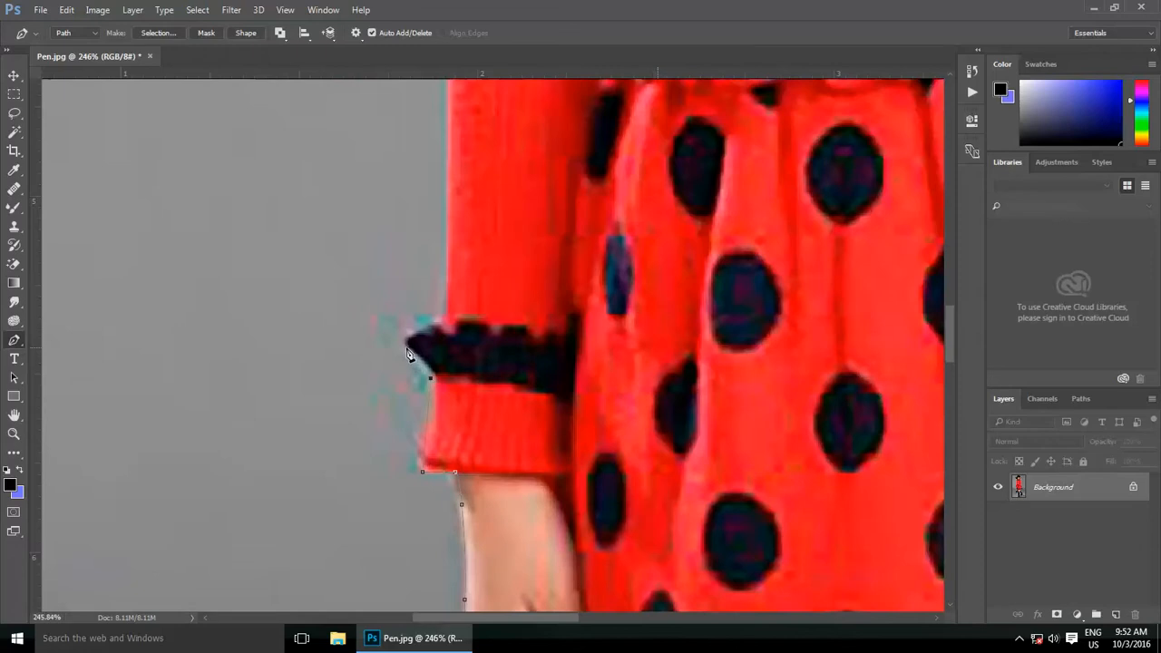
left_click(443, 323)
Trace the outer edge of the lowered arm's sleeve from the cuff to the upper arm.
scroll(449, 321, "down", 4)
left_click_drag(485, 90, 435, 416)
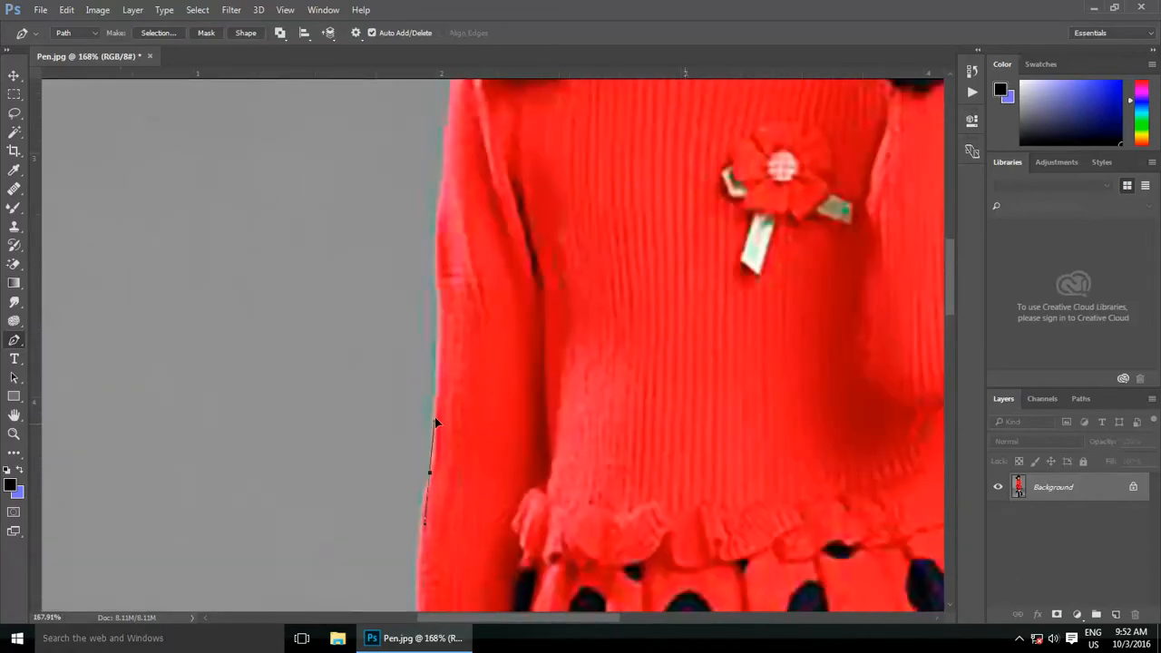
left_click_drag(444, 208, 447, 158)
left_click(444, 188, "alt")
scroll(453, 362, "up", 5)
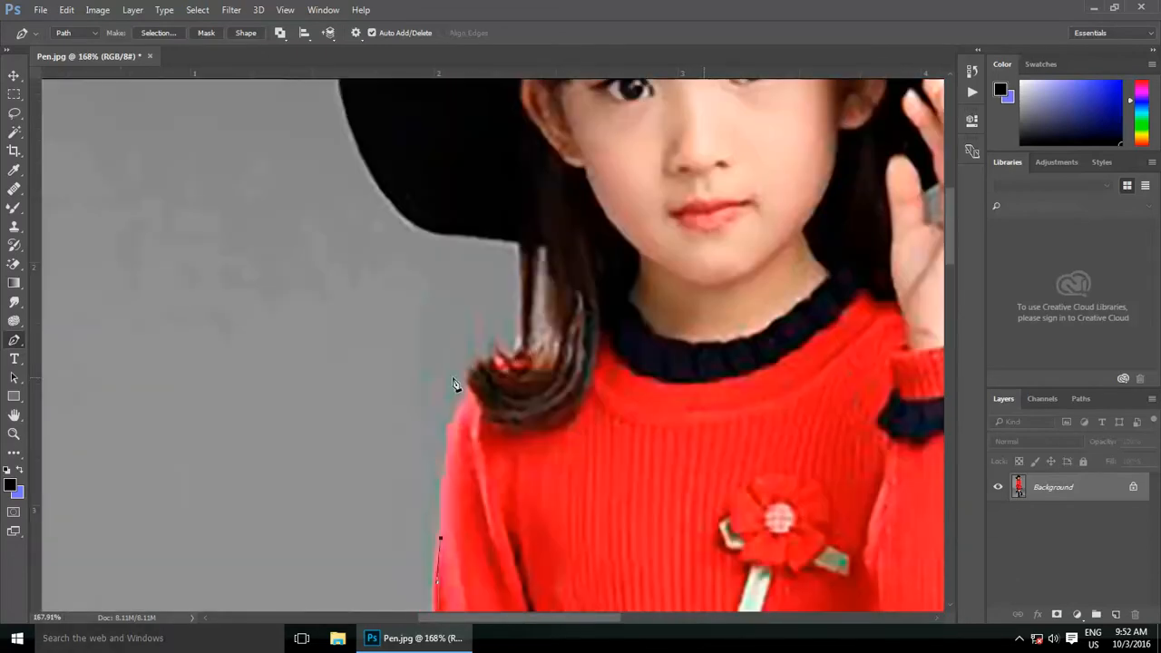
Trace over the shoulder and around the curled hair end up to the hanging strands.
left_click_drag(453, 422, 462, 402)
left_click(467, 390)
left_click(474, 367)
left_click(496, 352)
left_click(517, 345)
left_click_drag(534, 333, 534, 311)
Trace around the drooping hat brim to the base of the crown and close the path at its starting point.
left_click_drag(374, 210, 409, 399)
left_click_drag(398, 313, 463, 268)
left_click(521, 243)
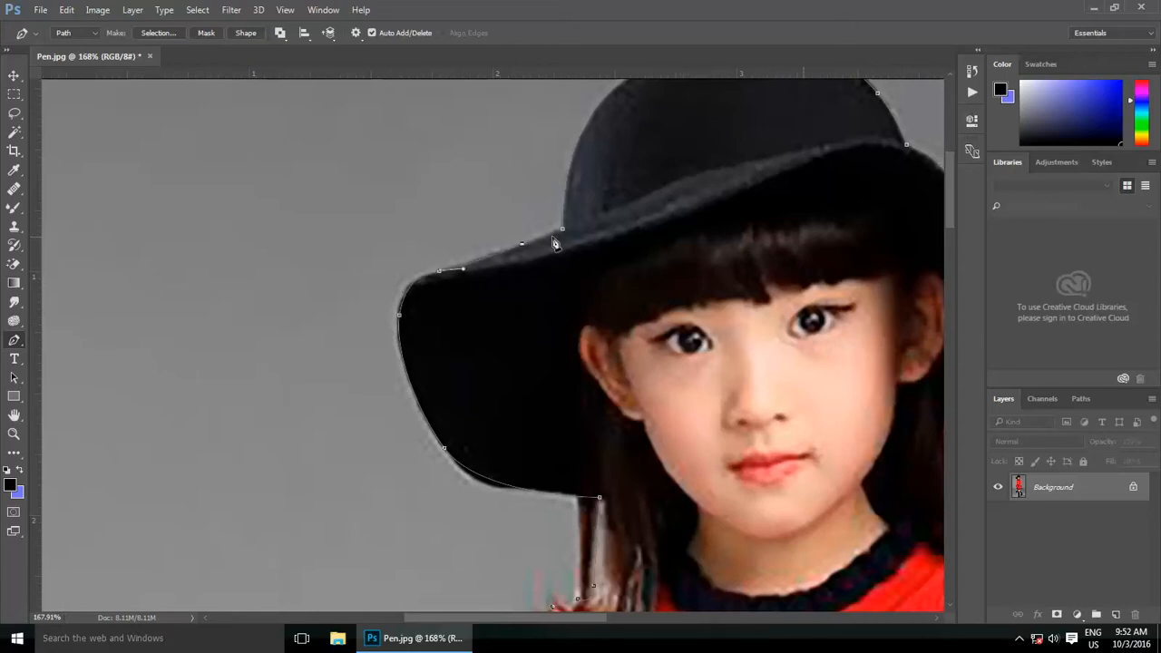
left_click_drag(553, 234, 563, 235)
left_click(563, 231)
Convert the closed path around the girl into a new anti-aliased selection with a feather radius of 0 pixels.
scroll(508, 283, "down", 5)
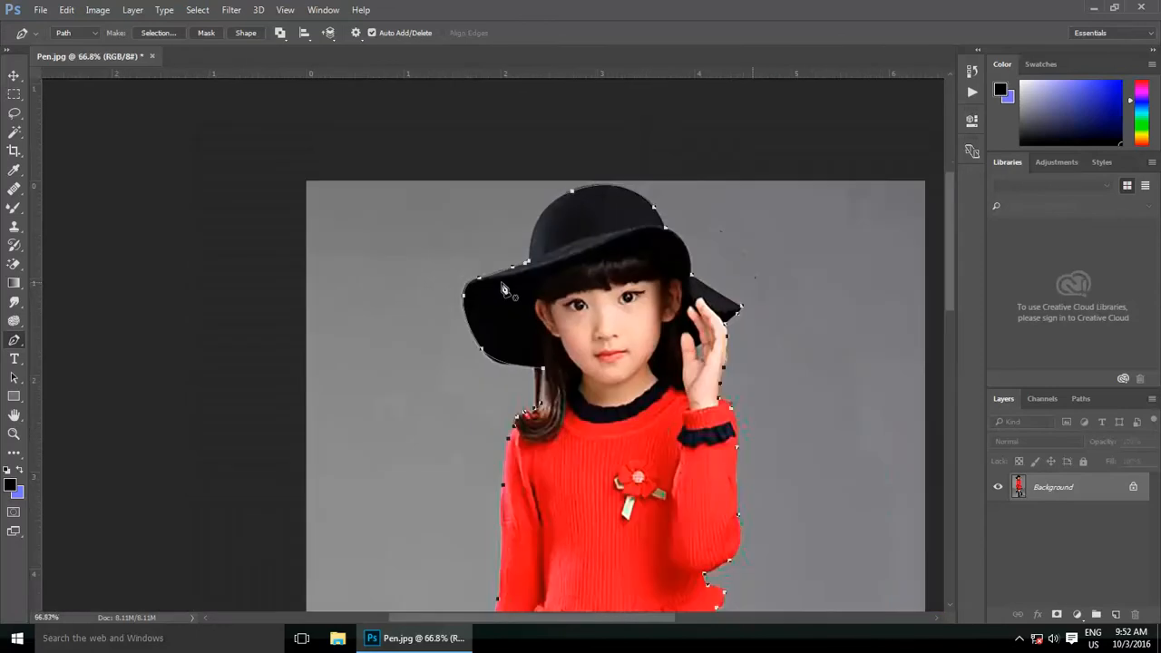
scroll(568, 316, "down", 2)
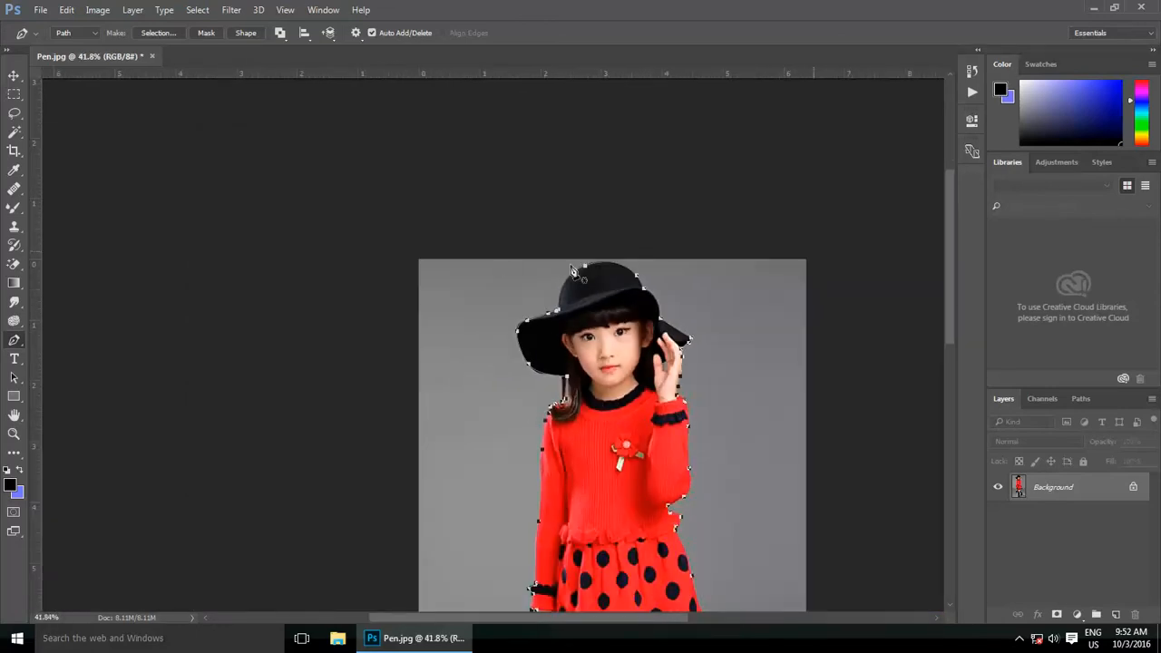
key("space")
left_click_drag(606, 505, 438, 256)
left_click_drag(462, 420, 409, 253)
left_click_drag(409, 294, 417, 458)
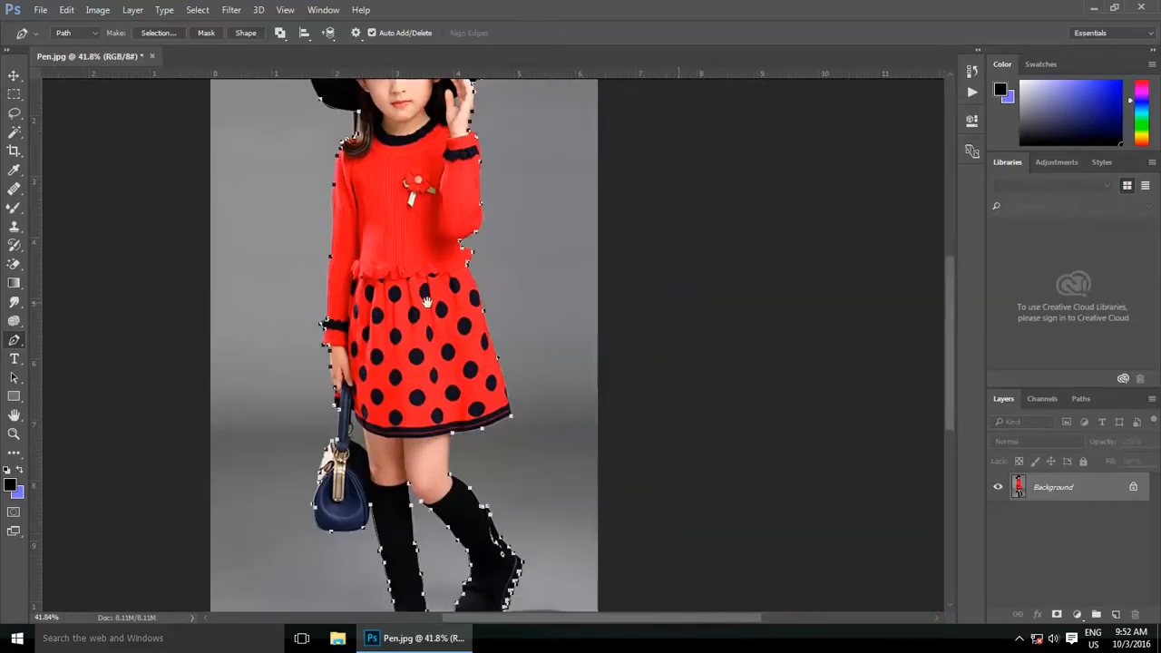
left_click_drag(430, 233, 451, 378)
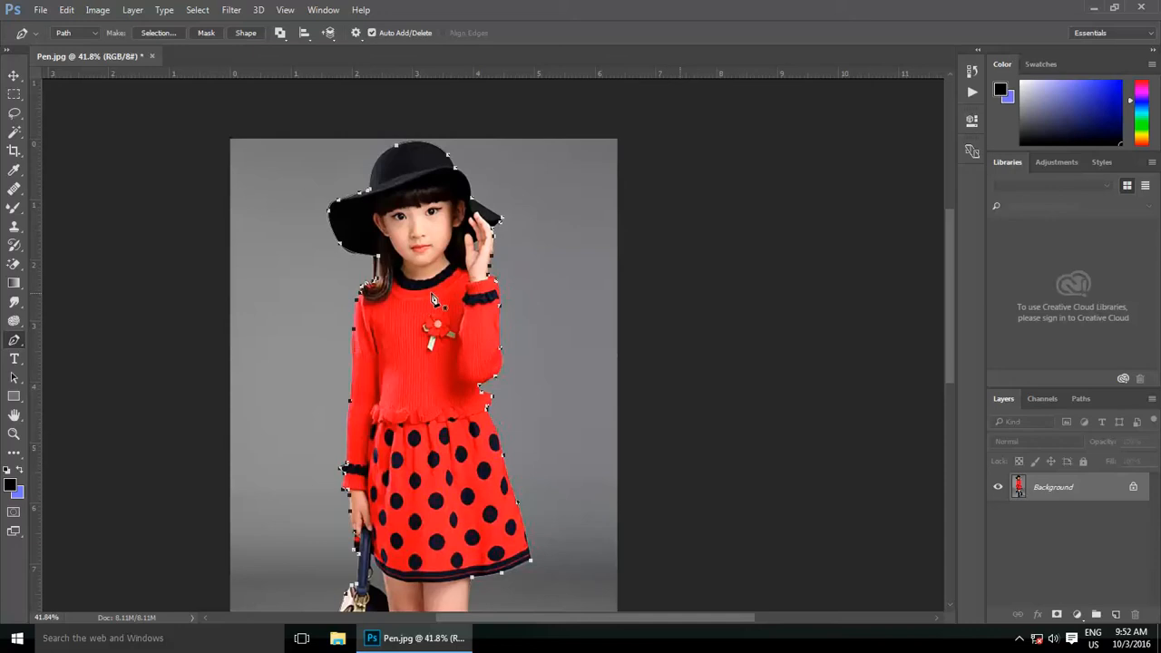
right_click(427, 235)
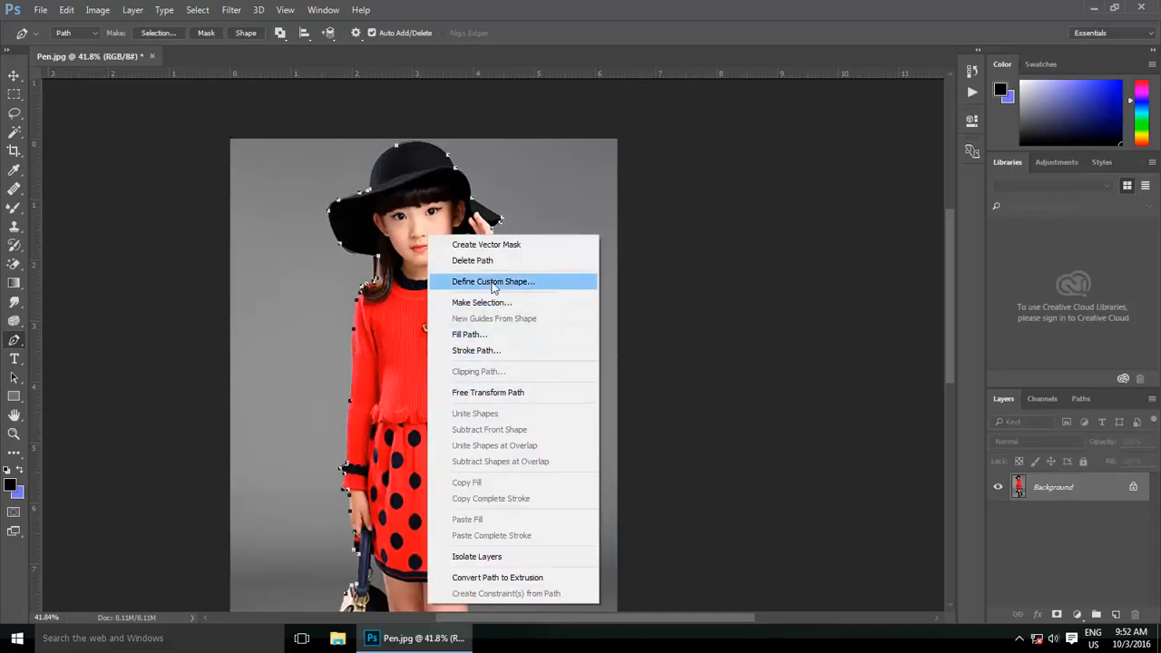
right_click(389, 273)
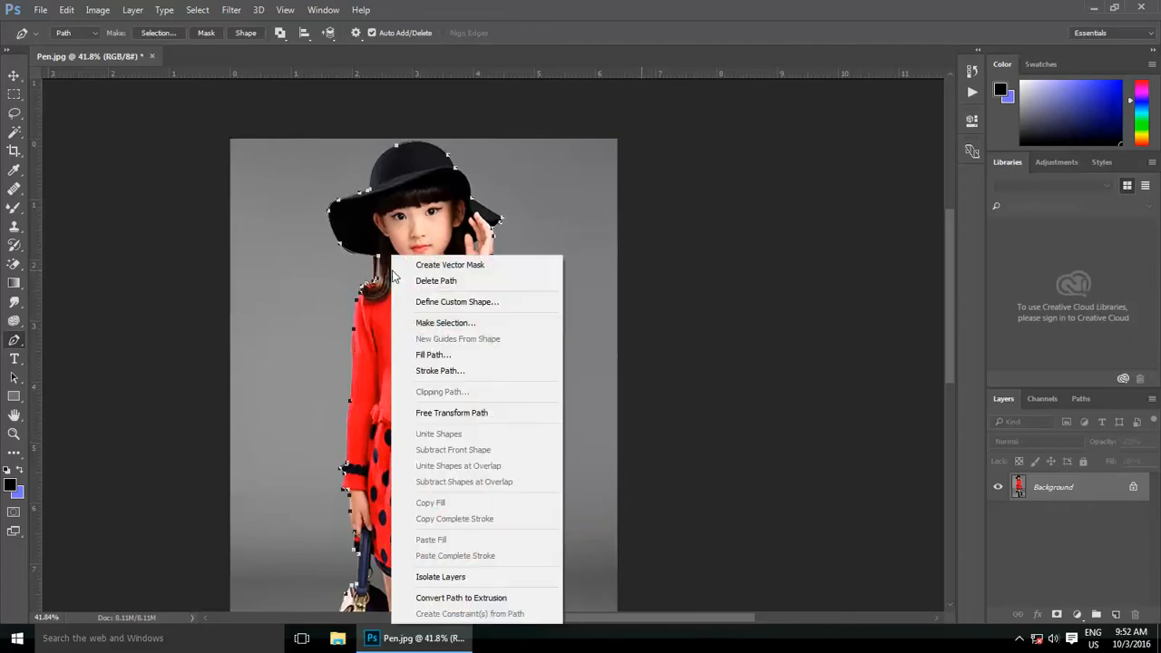
left_click(435, 324)
left_click(663, 182)
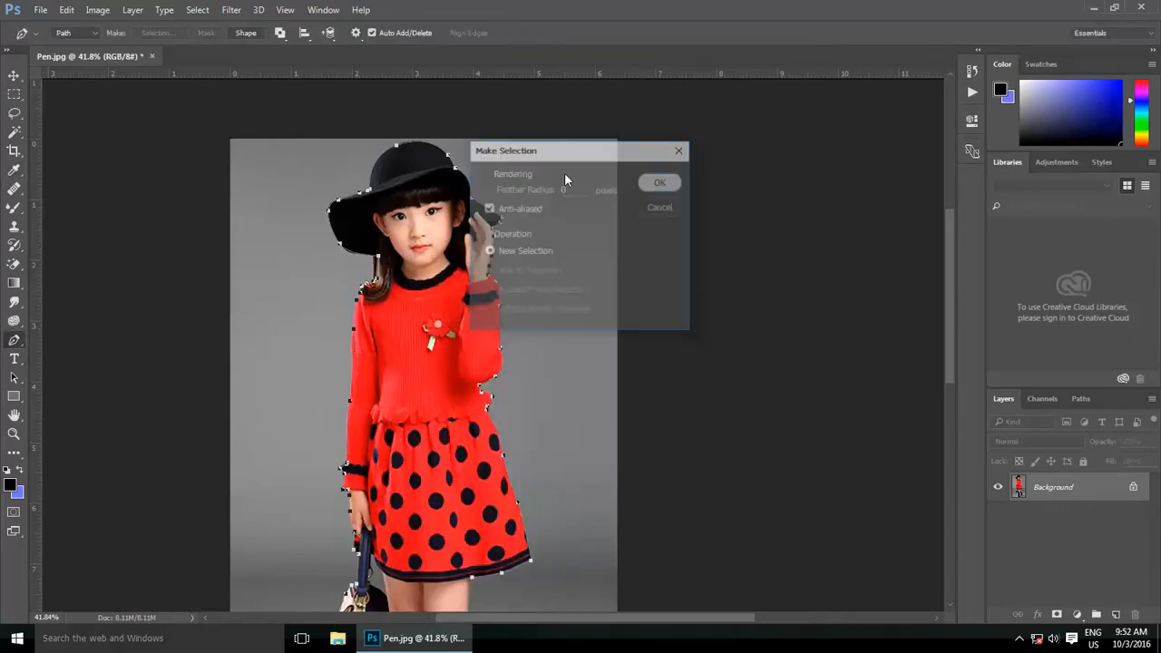
Invert the selection to cover the background instead of the girl, and activate the Gradient tool.
scroll(399, 342, "up", 3)
scroll(278, 290, "down", 5)
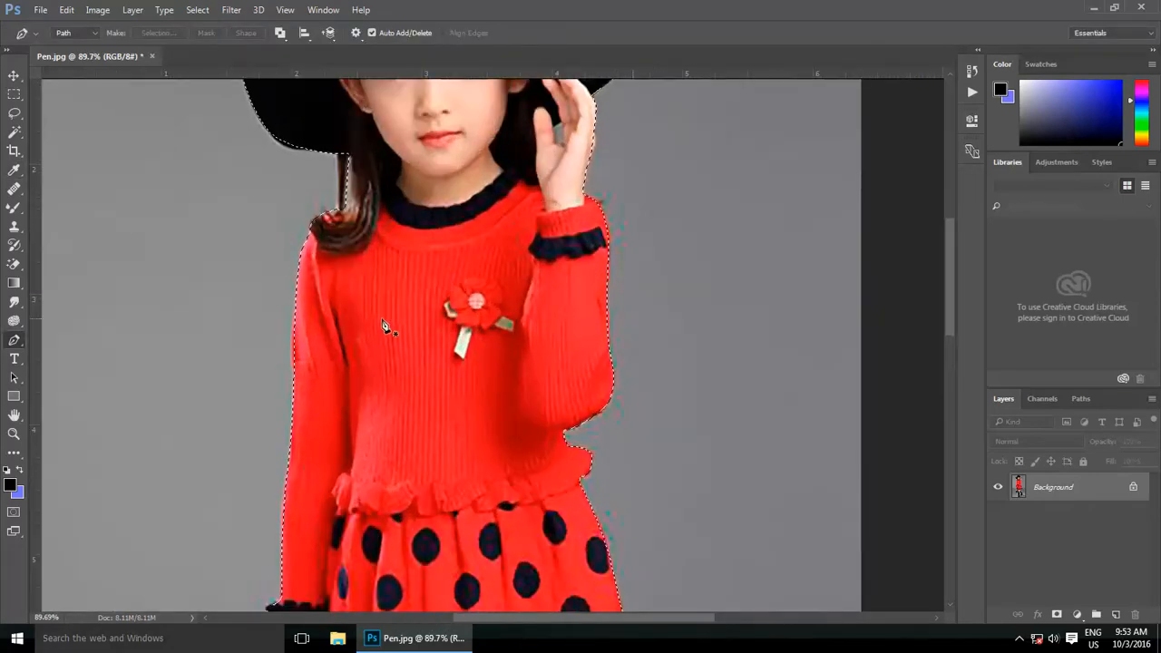
scroll(399, 393, "up", 5)
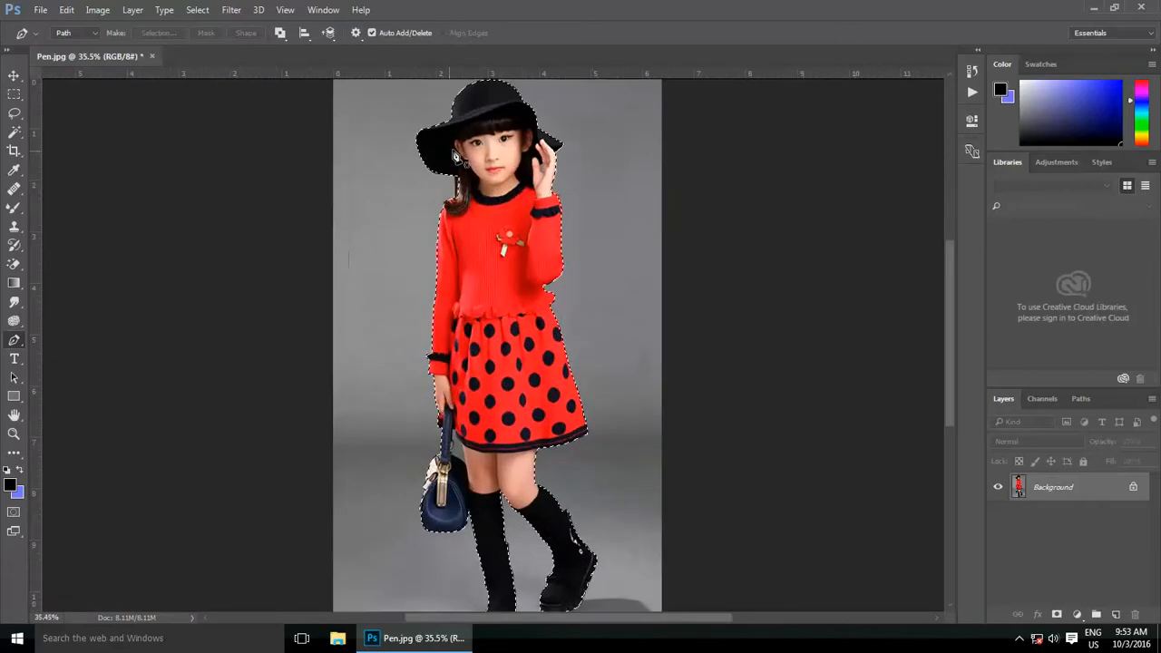
left_click_drag(477, 111, 441, 293)
scroll(311, 182, "down", 3)
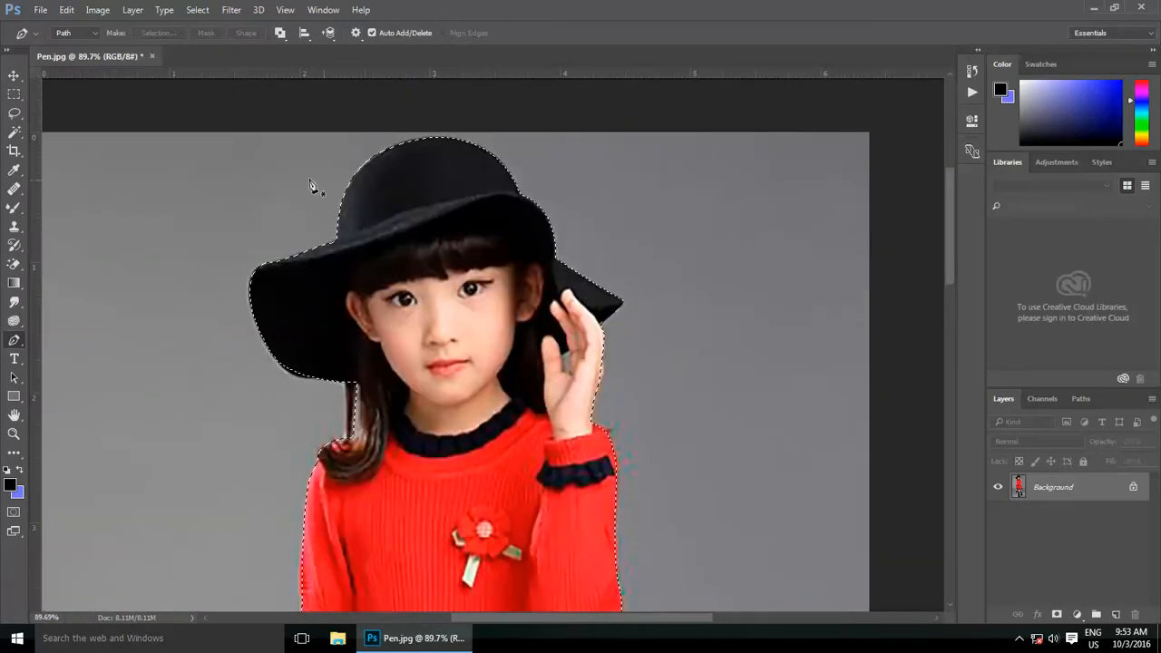
left_click(198, 10)
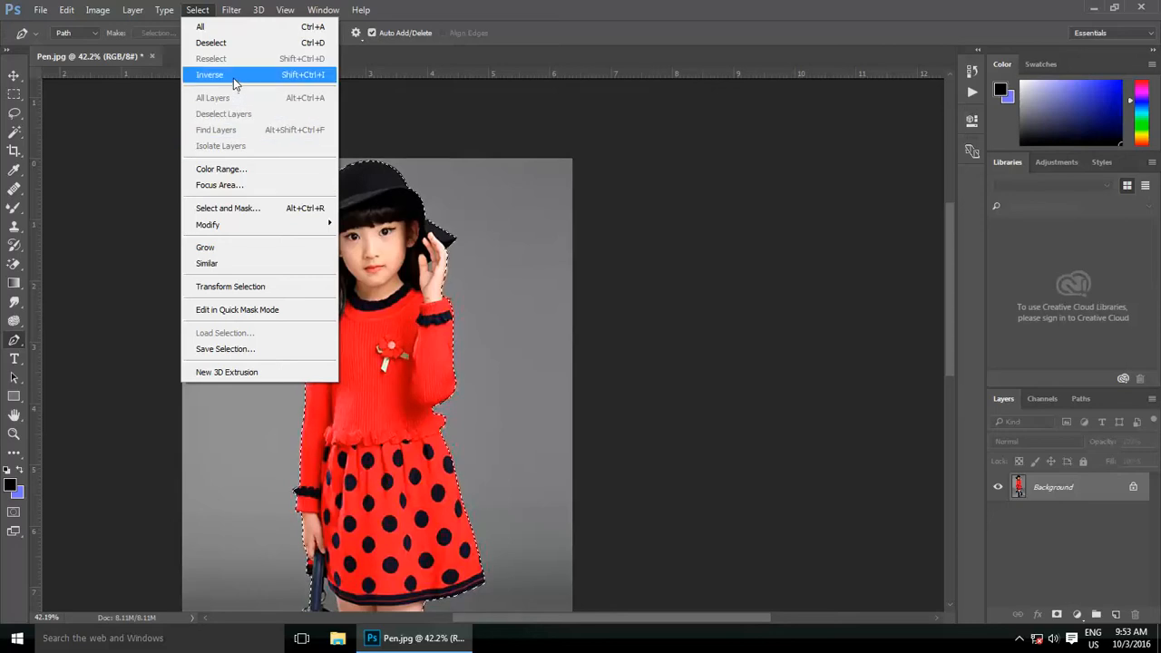
left_click(218, 74)
key("g")
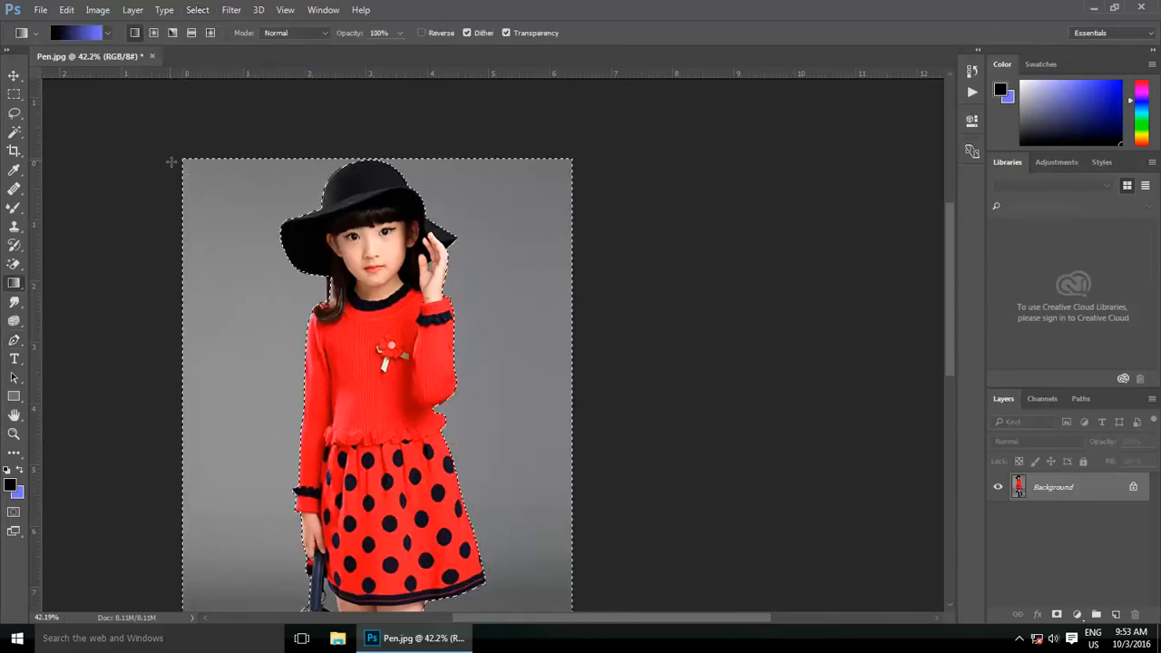
Try linear black-to-blue gradients across the selected background, first from the upper left corner, then from the upper right.
left_click_drag(173, 160, 390, 562)
scroll(285, 156, "down", 2)
left_click_drag(629, 148, 535, 303)
scroll(517, 313, "up", 2)
left_click_drag(589, 107, 542, 172)
left_click_drag(460, 315, 483, 341)
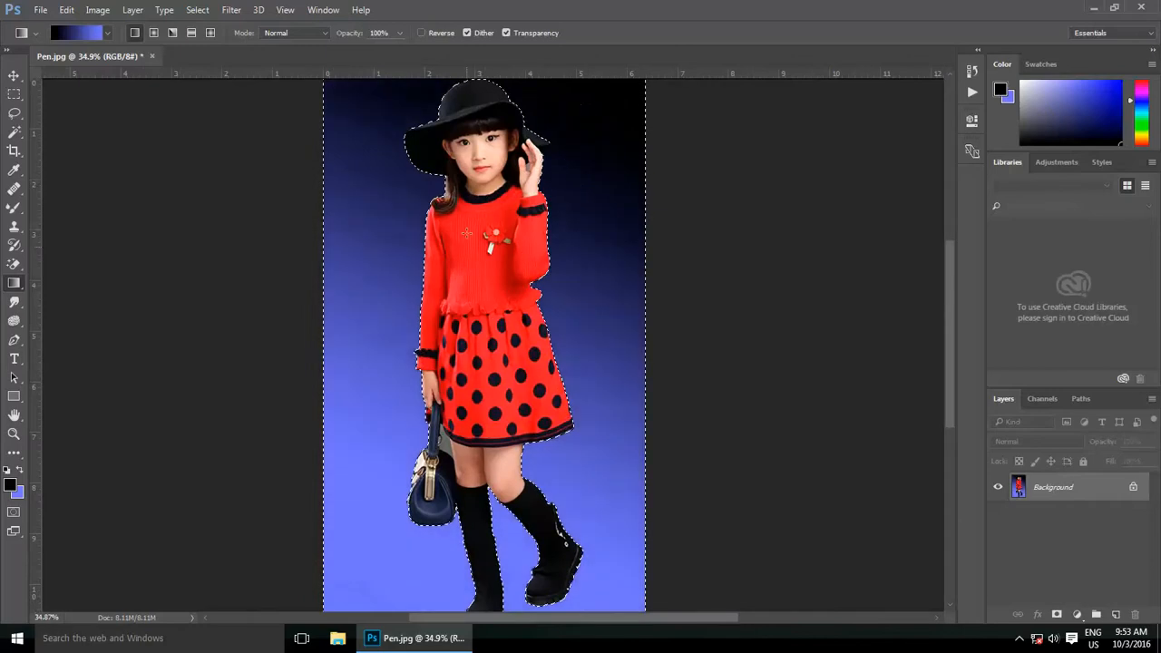
Fill the background with a linear black-to-blue gradient running diagonally from the upper left toward the lower right, and deselect.
scroll(467, 211, "up", 5)
left_click_drag(284, 202, 571, 374)
scroll(572, 373, "up", 3)
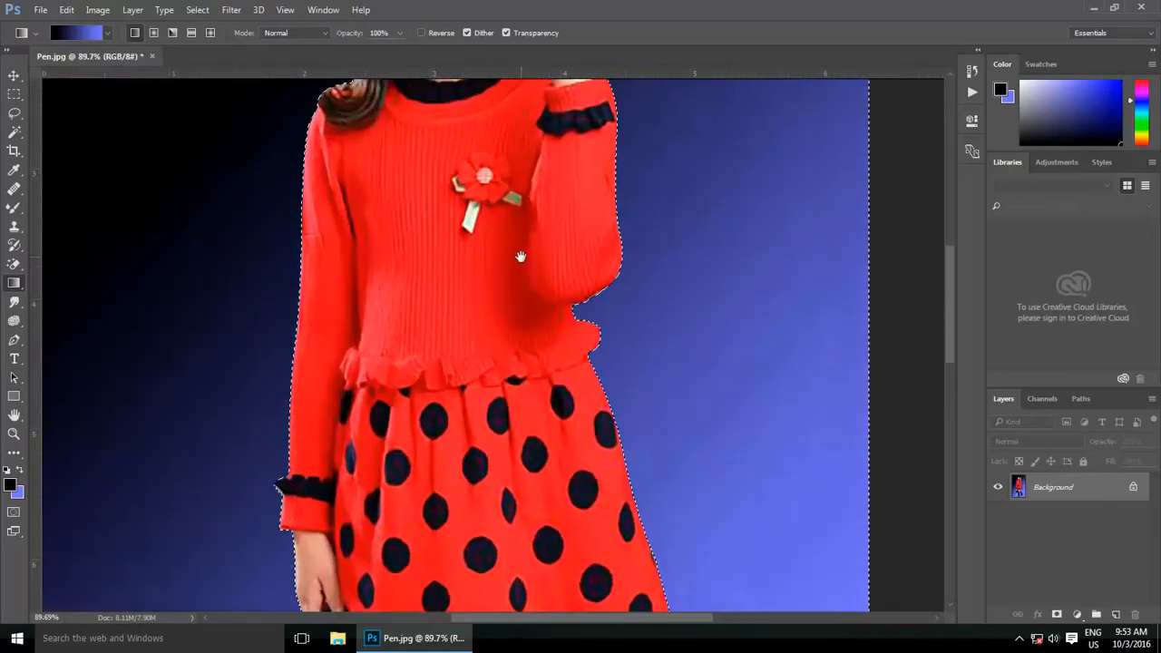
scroll(517, 252, "up", 5)
scroll(330, 280, "down", 3)
scroll(451, 218, "down", 5)
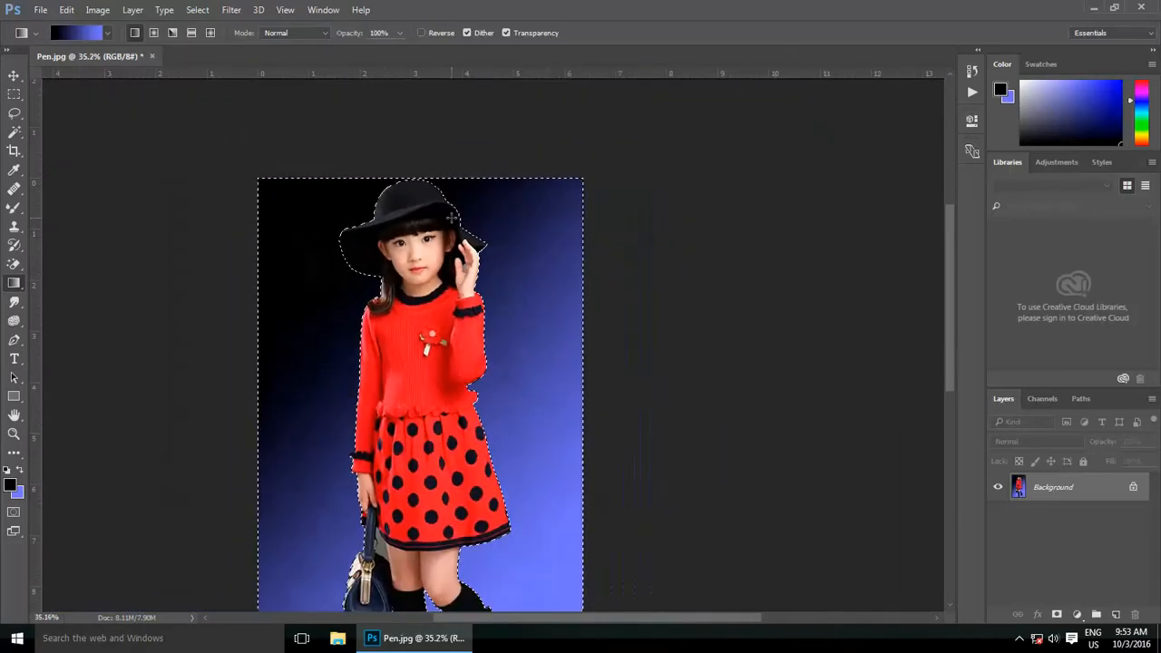
left_click_drag(480, 352, 552, 270)
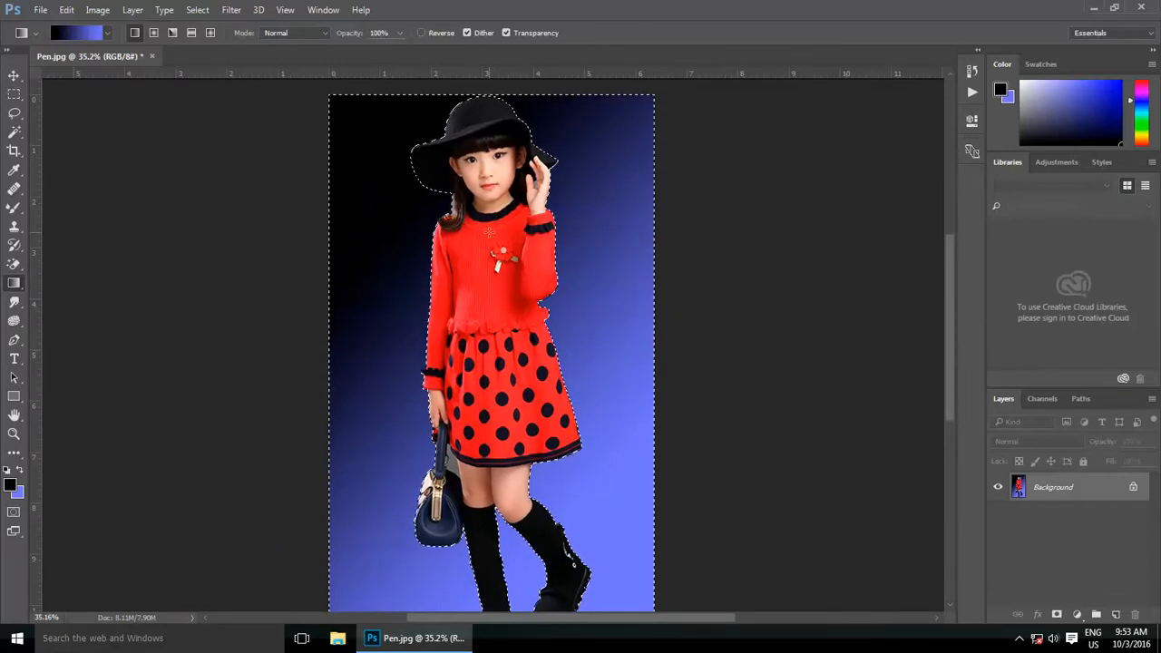
key("ctrl+d")
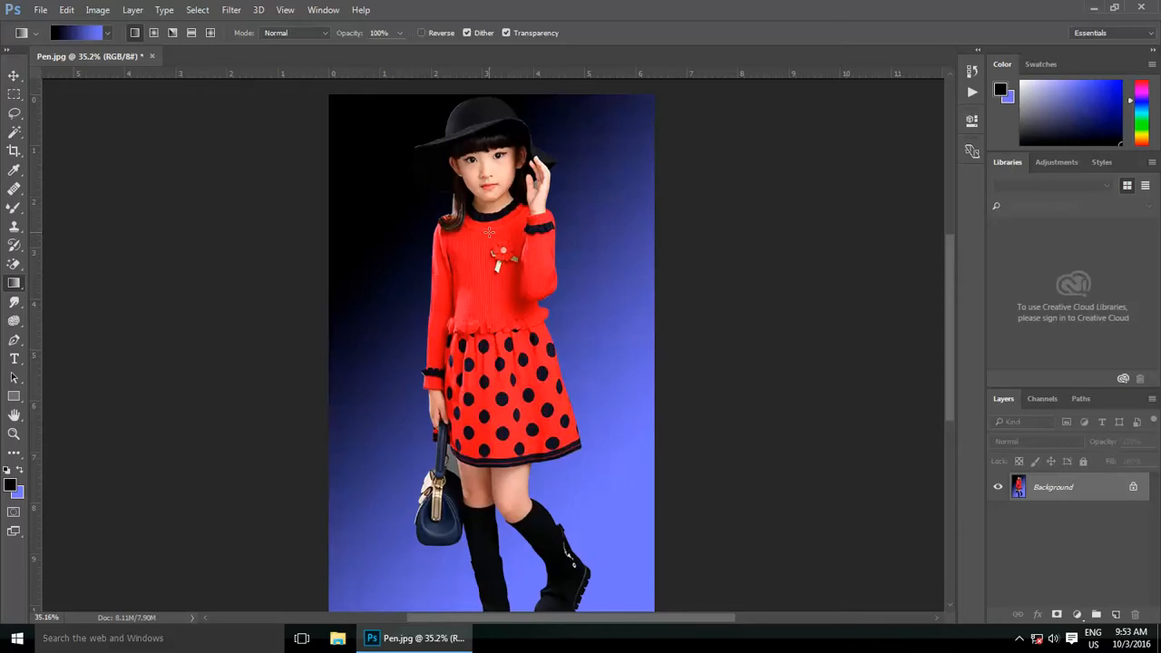
Examine the cutout's edges around the sweater, boots, handbag and hat against the gradient background.
scroll(489, 232, "down", 2)
scroll(502, 156, "up", 4)
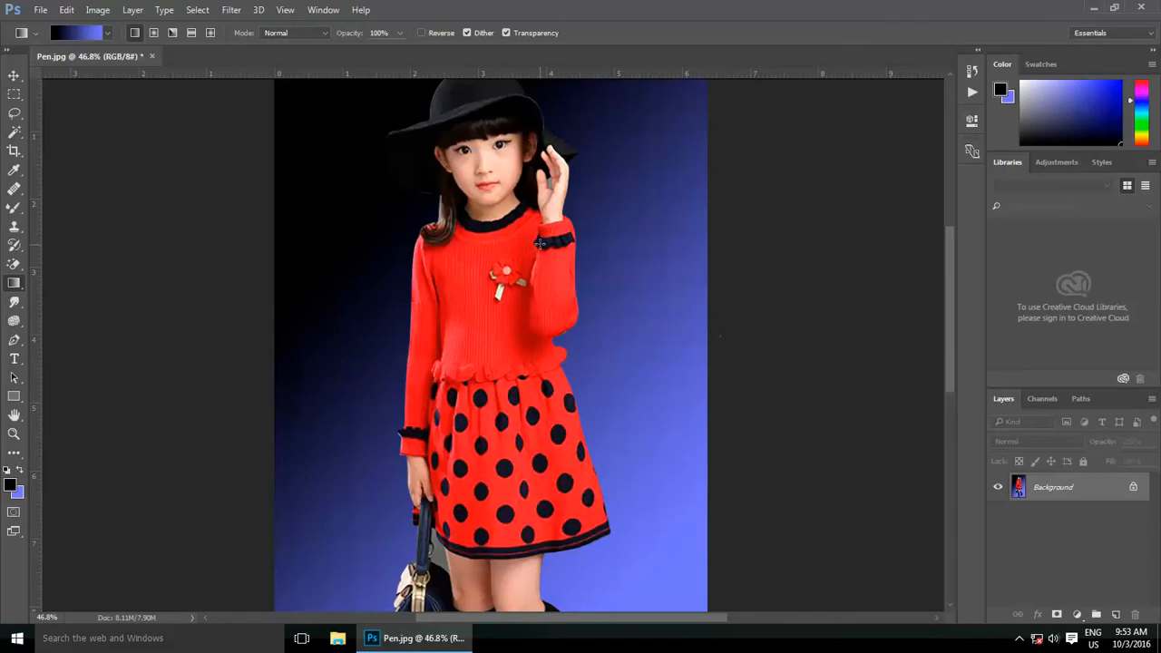
scroll(539, 243, "up", 4)
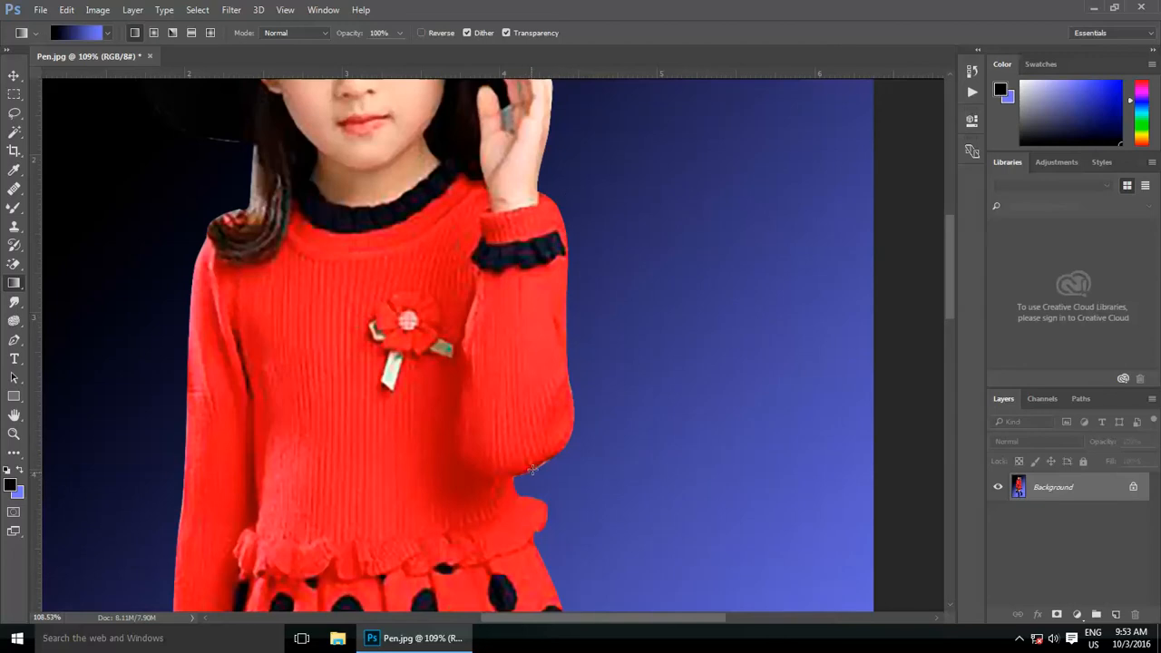
scroll(533, 468, "down", 2)
scroll(533, 425, "down", 3)
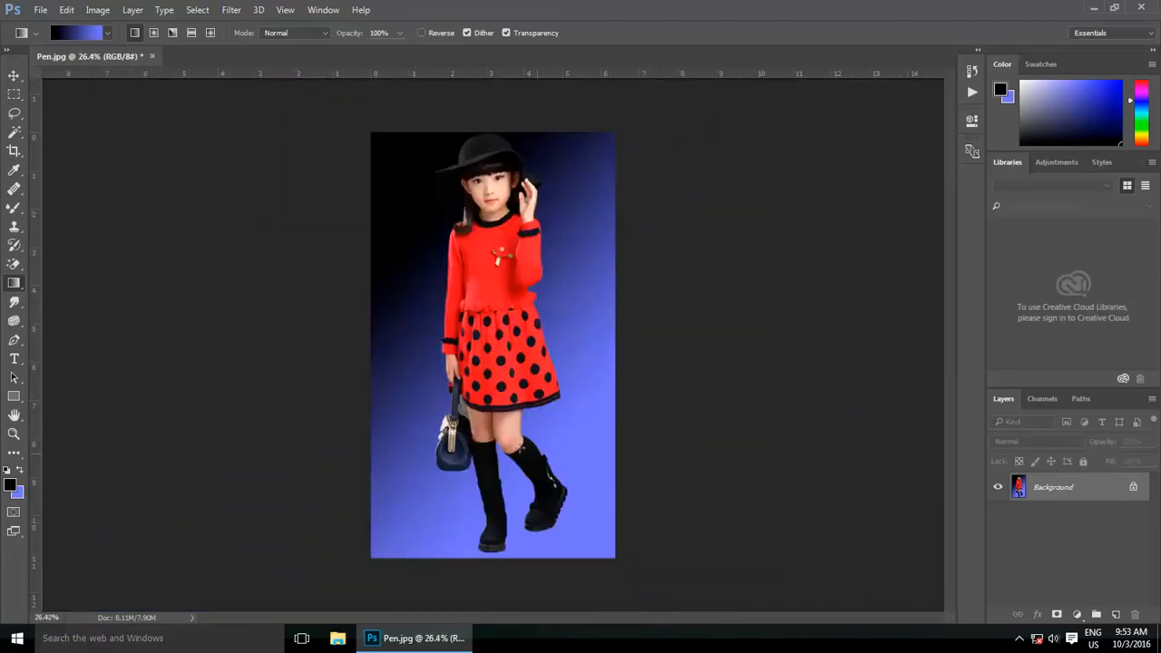
scroll(544, 467, "up", 5)
scroll(553, 476, "up", 1)
left_click_drag(559, 474, 490, 272)
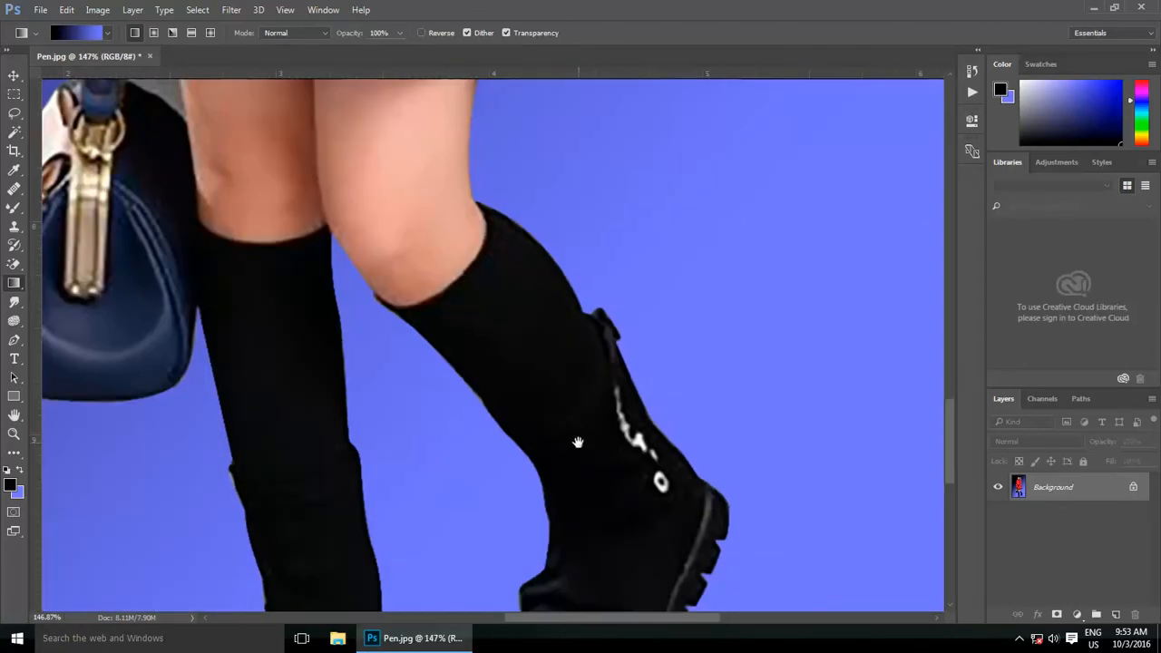
left_click_drag(577, 444, 574, 285)
left_click_drag(218, 272, 501, 418)
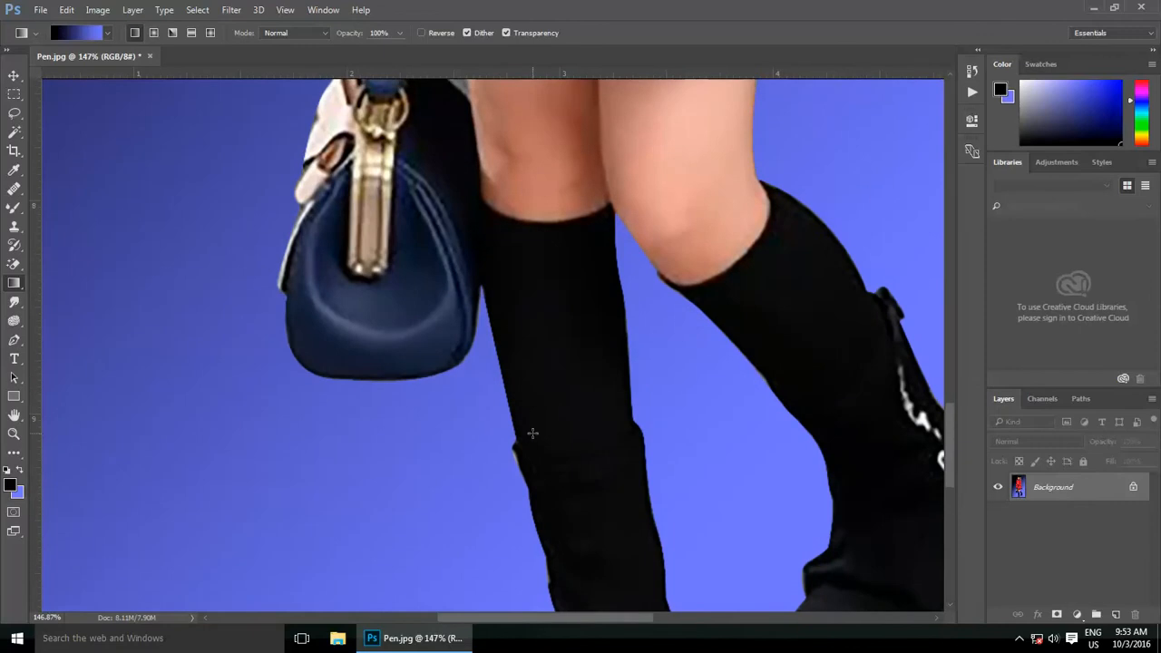
scroll(533, 434, "down", 4)
left_click_drag(635, 195, 555, 563)
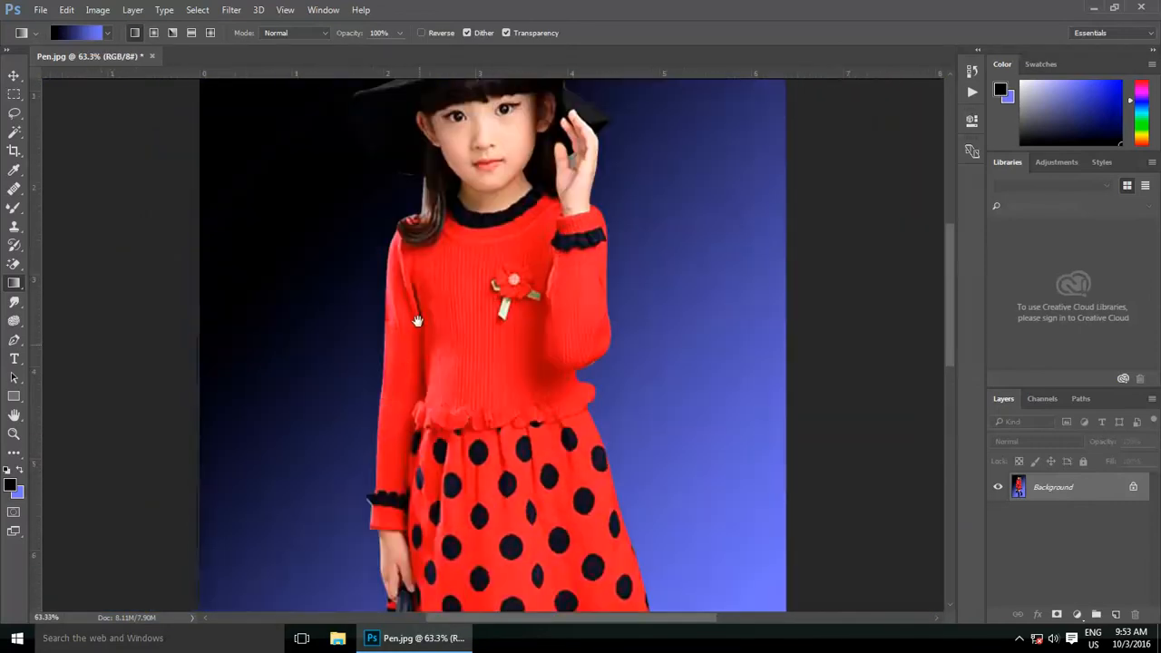
left_click_drag(424, 189, 473, 323)
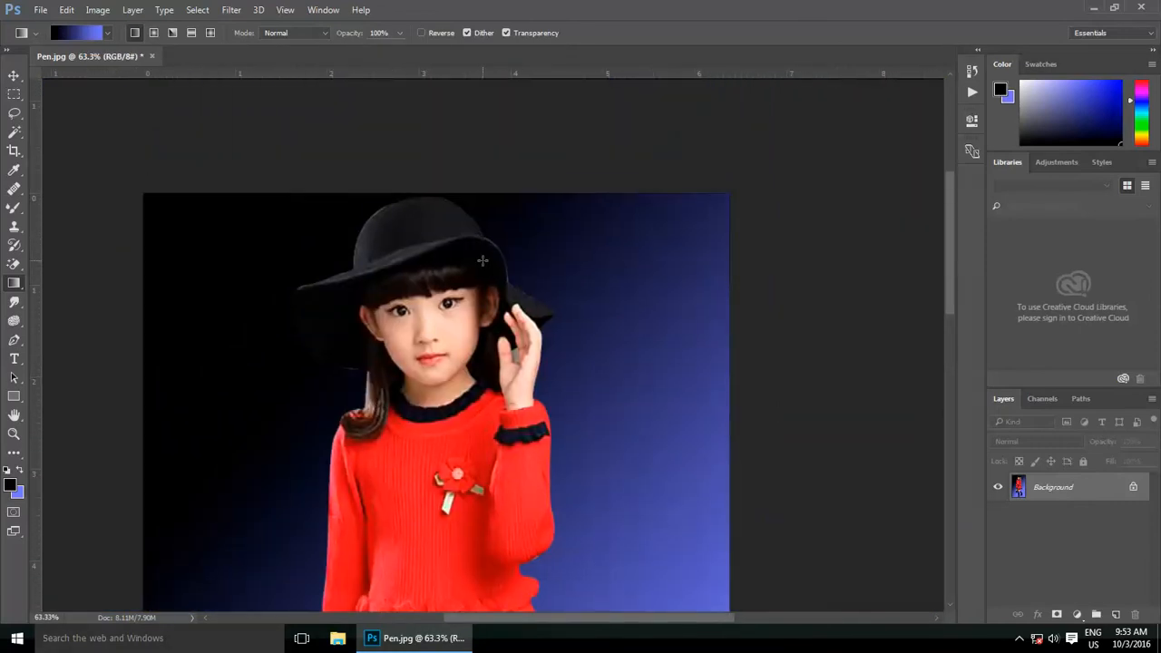